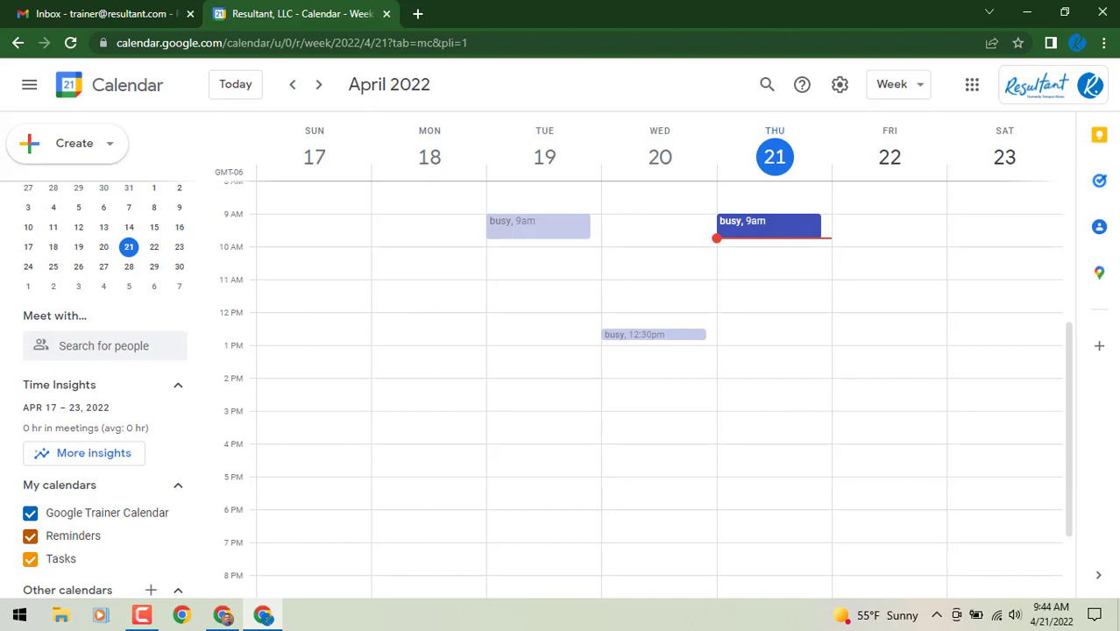
Discard a stray Friday event draft and start a new appointment schedule from Create
{"action": "left_click", "coordinate": [865, 445]}
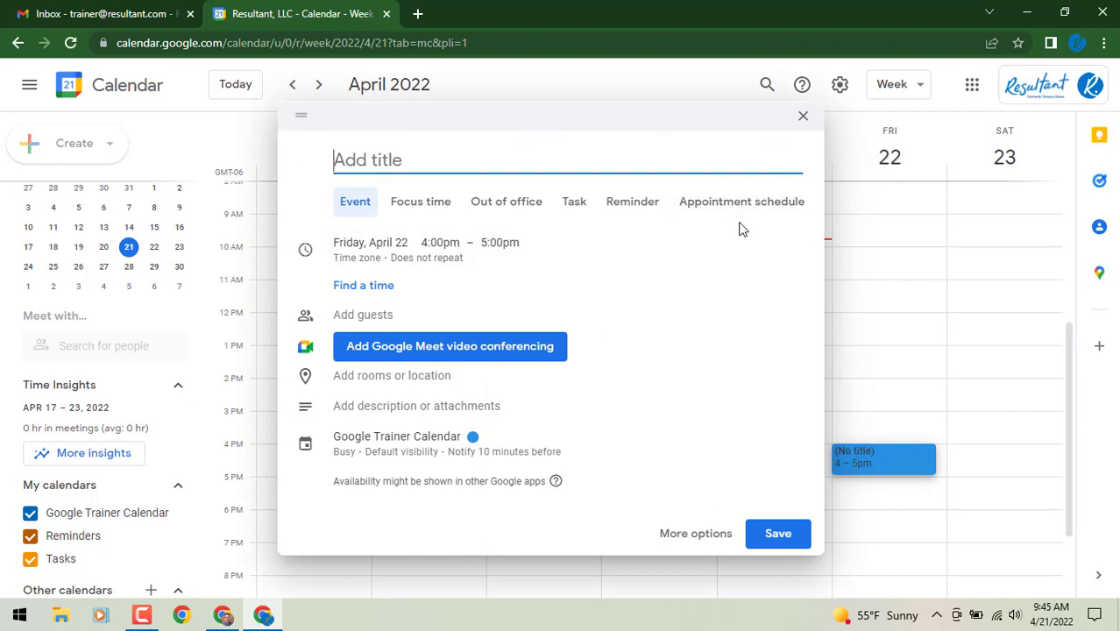
{"action": "left_click", "coordinate": [804, 118]}
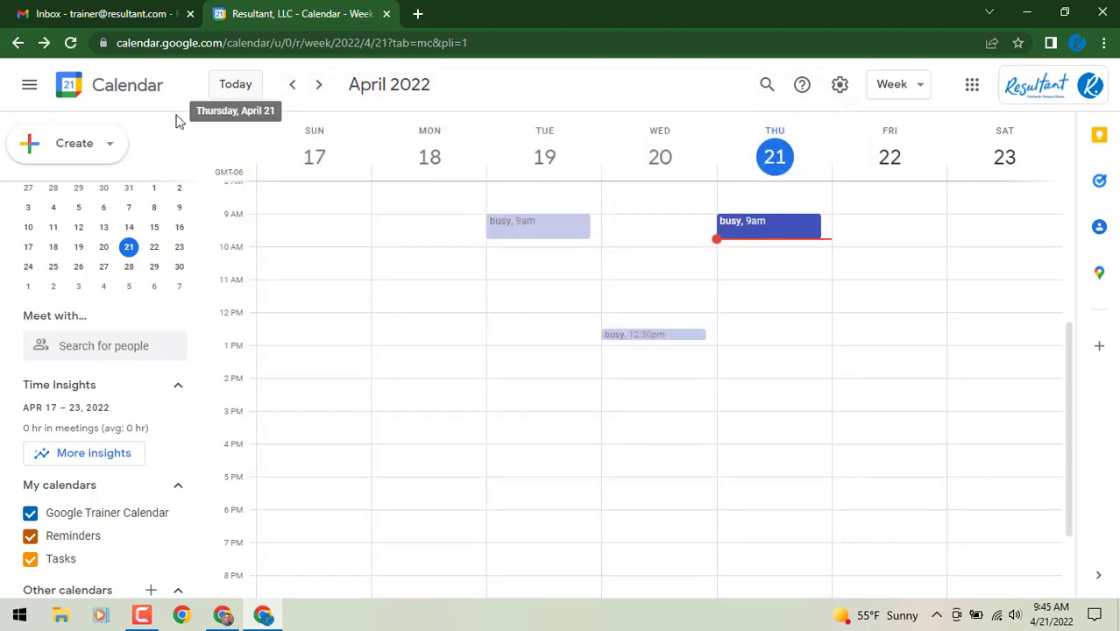
{"action": "left_click", "coordinate": [114, 150]}
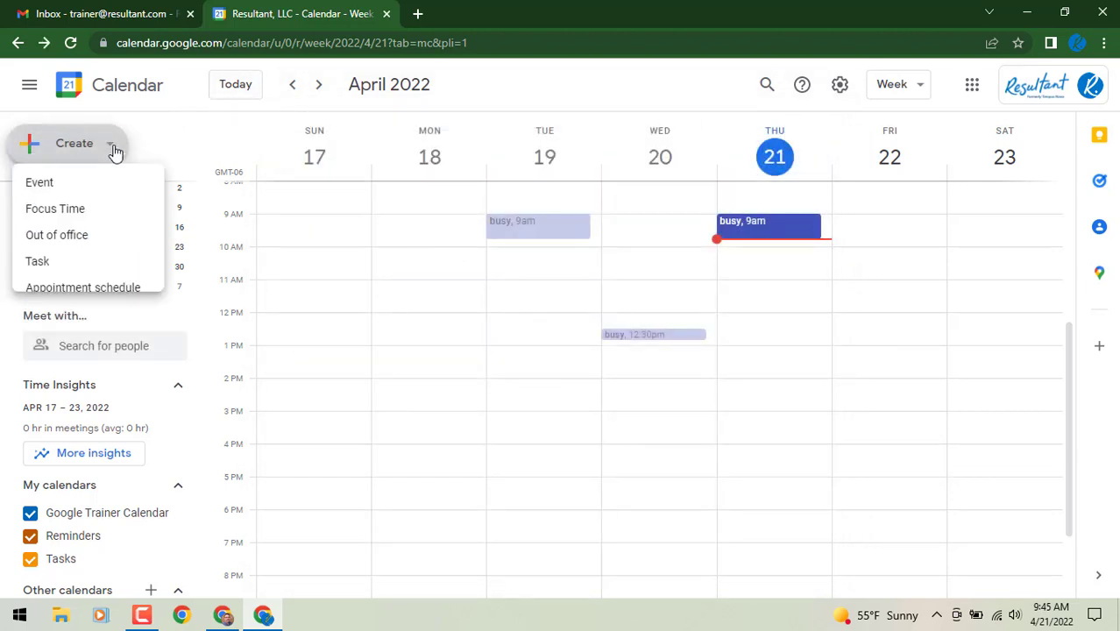
{"action": "left_click", "coordinate": [153, 300]}
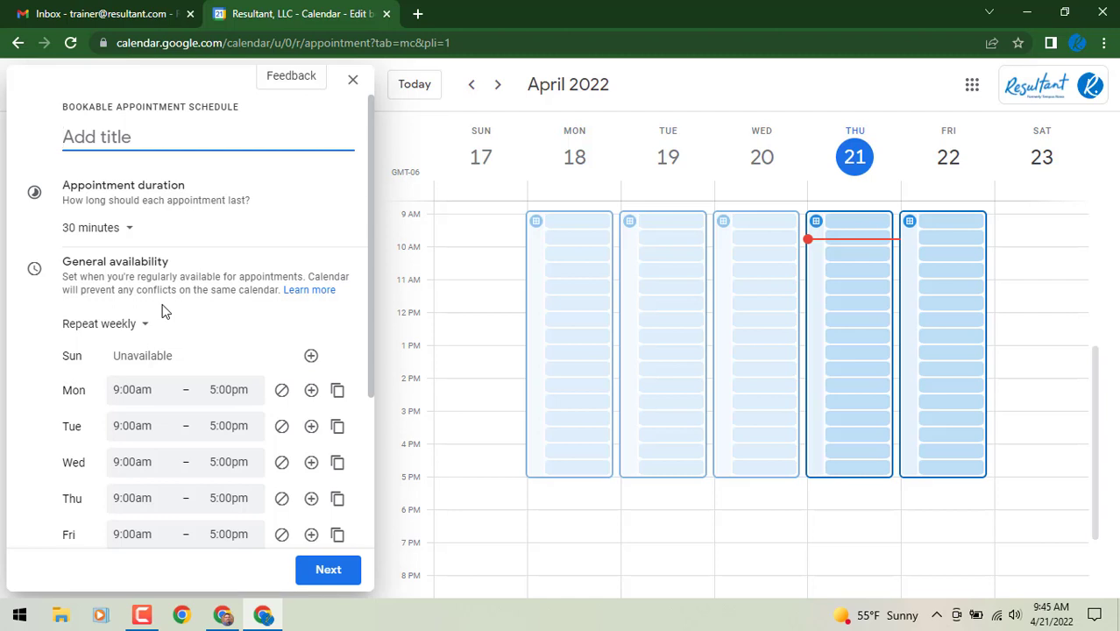
Title the schedule 'Test' and keep appointment duration at 30 minutes
{"action": "type", "text": "Test"}
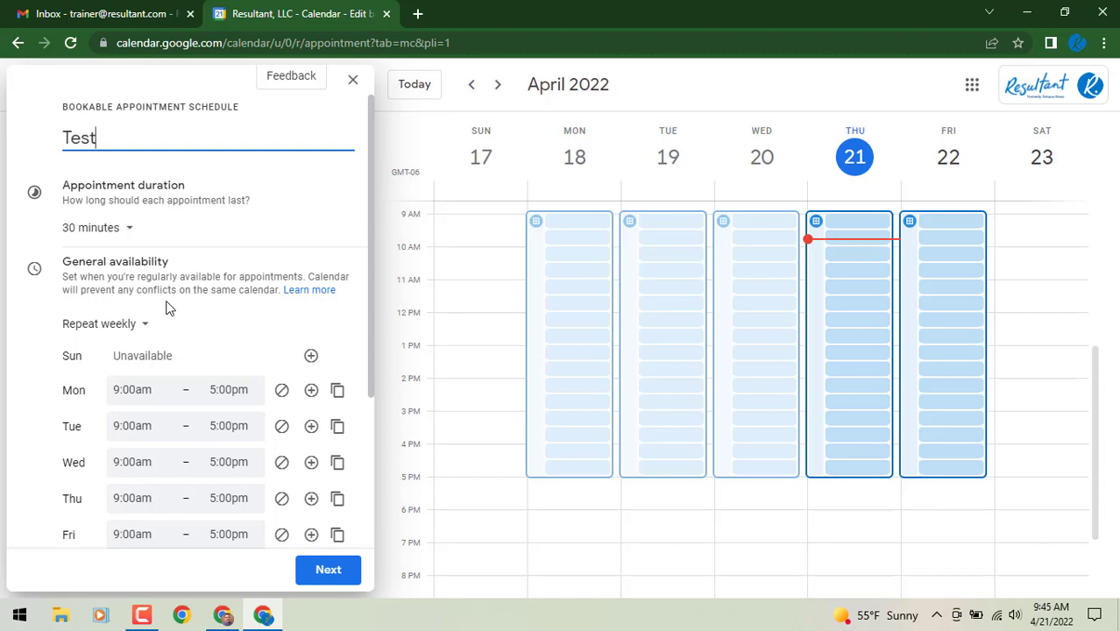
{"action": "left_click", "coordinate": [138, 232]}
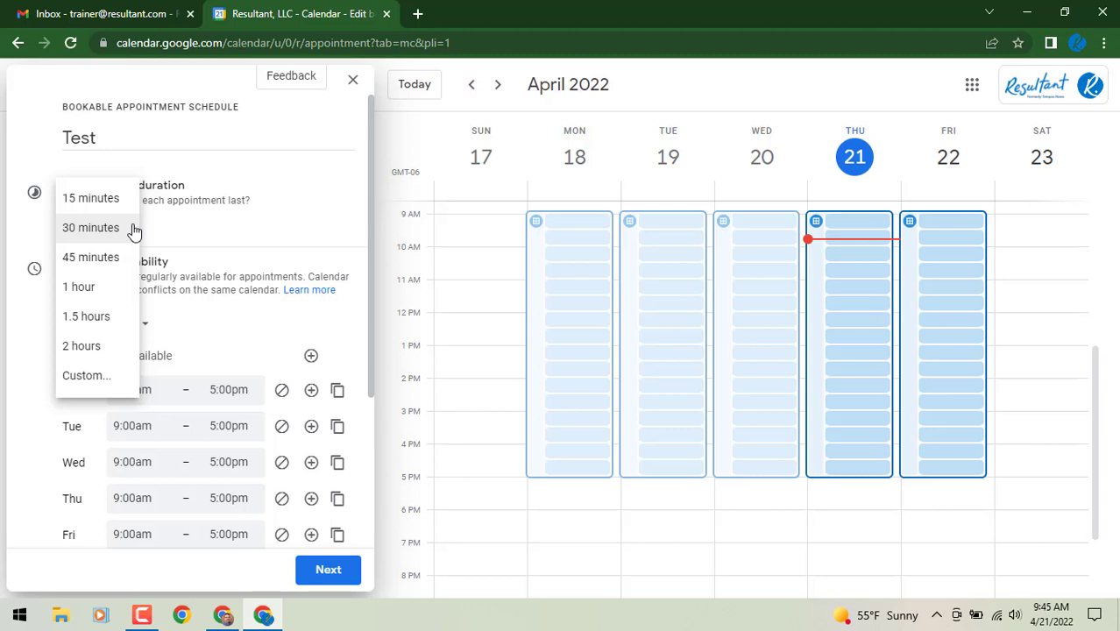
{"action": "left_click", "coordinate": [134, 229]}
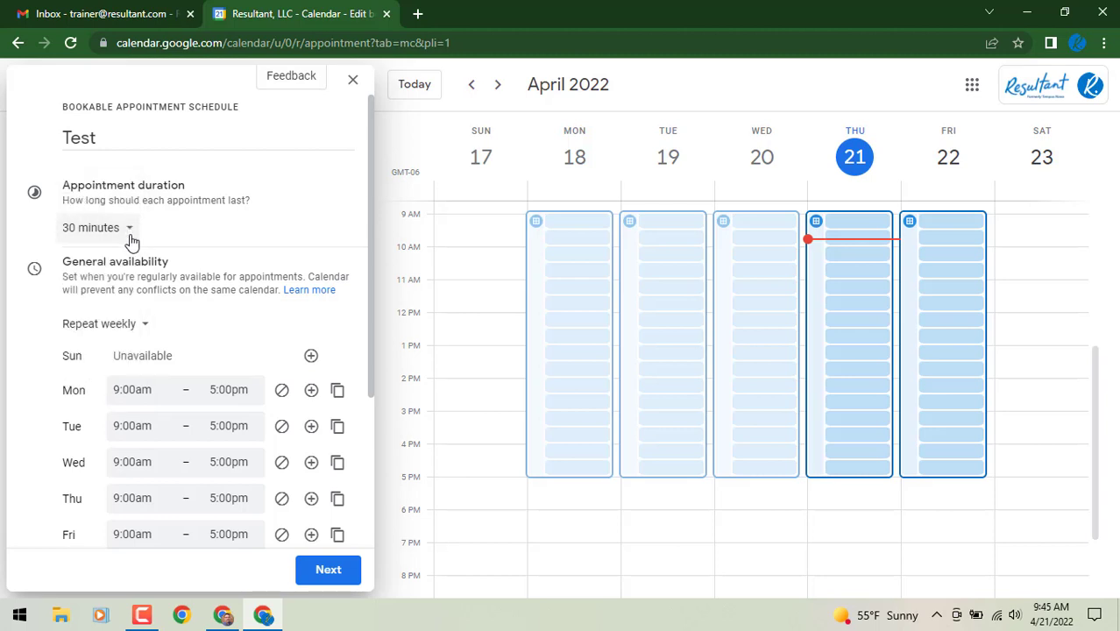
{"action": "scroll", "coordinate": [131, 235], "scroll_direction": "down", "scroll_amount": 1}
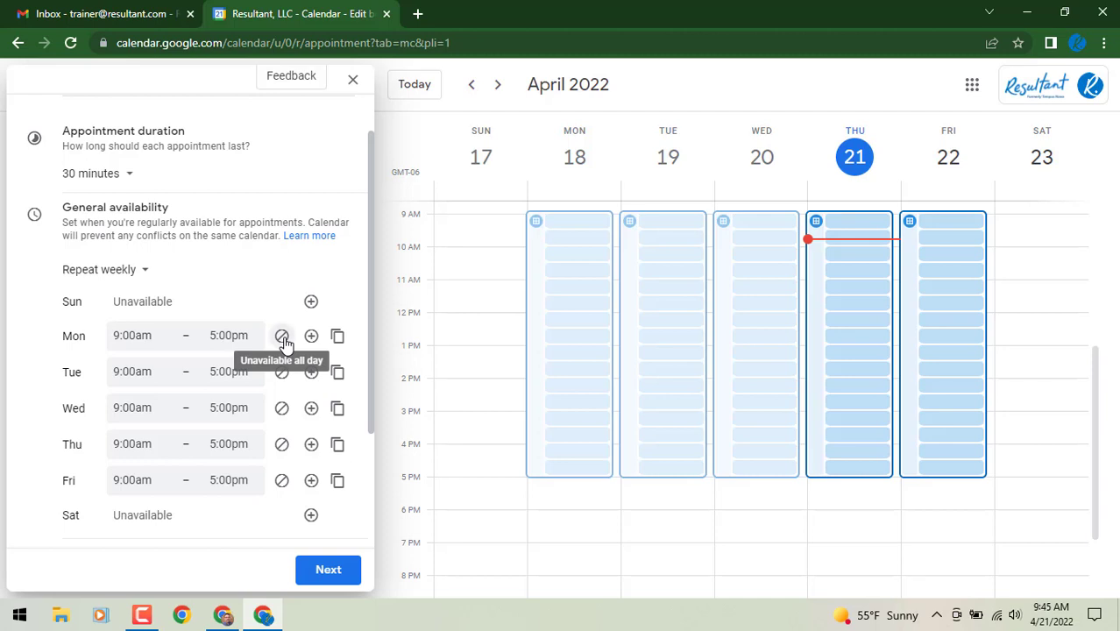
Make Monday–Wednesday unavailable and end Thursday's availability at 12:00pm
{"action": "left_click", "coordinate": [281, 337]}
{"action": "left_click", "coordinate": [281, 370]}
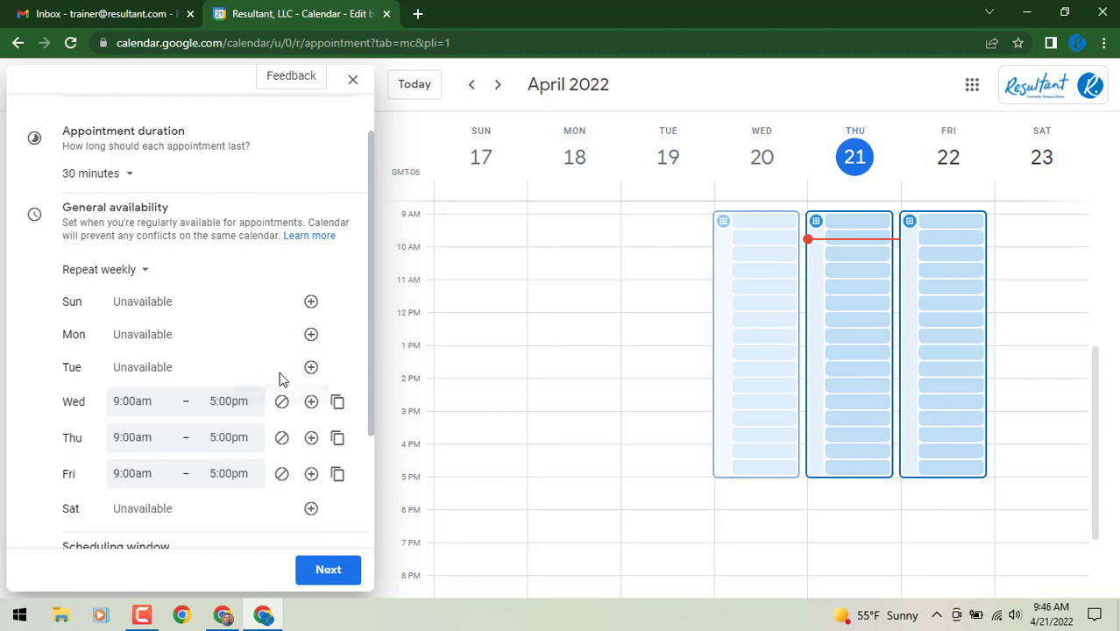
{"action": "left_click", "coordinate": [281, 402]}
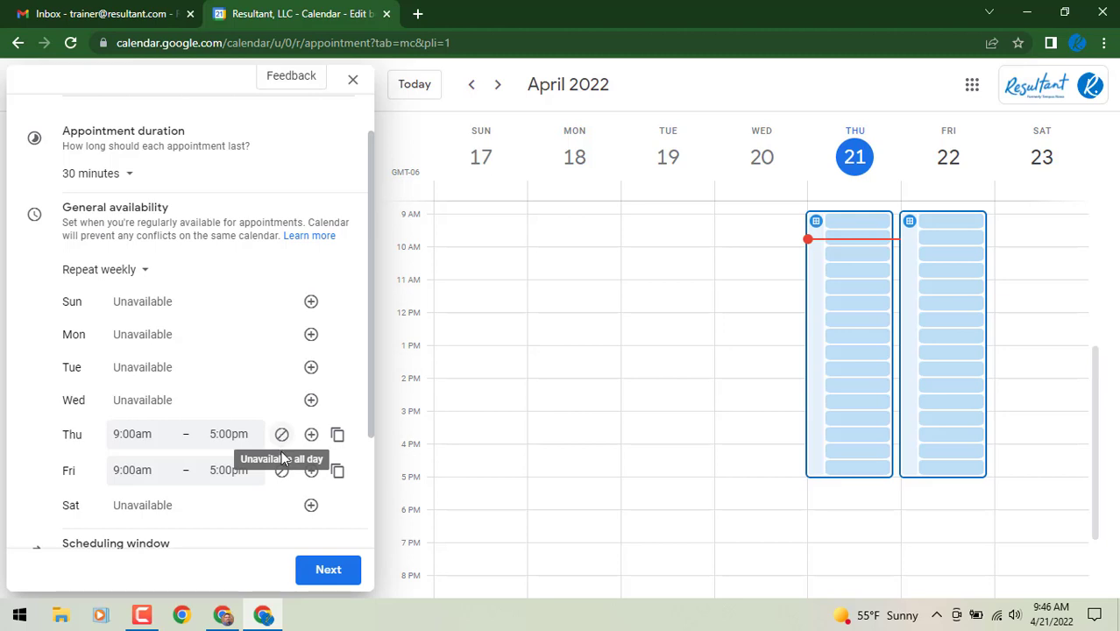
{"action": "left_click", "coordinate": [225, 435]}
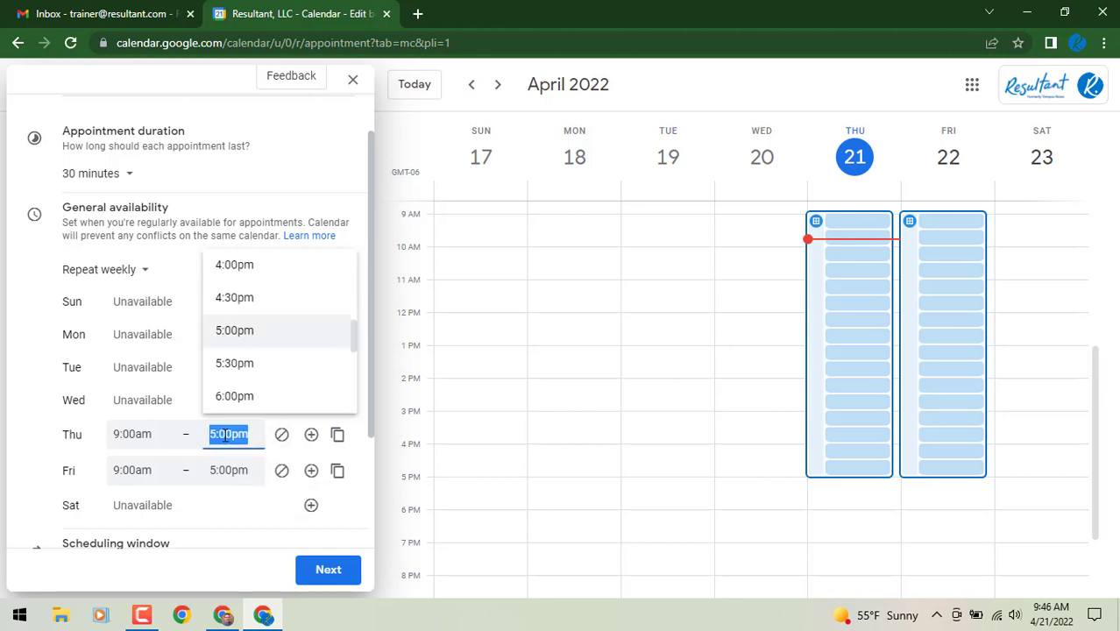
{"action": "scroll", "coordinate": [213, 339], "scroll_direction": "up", "scroll_amount": 3}
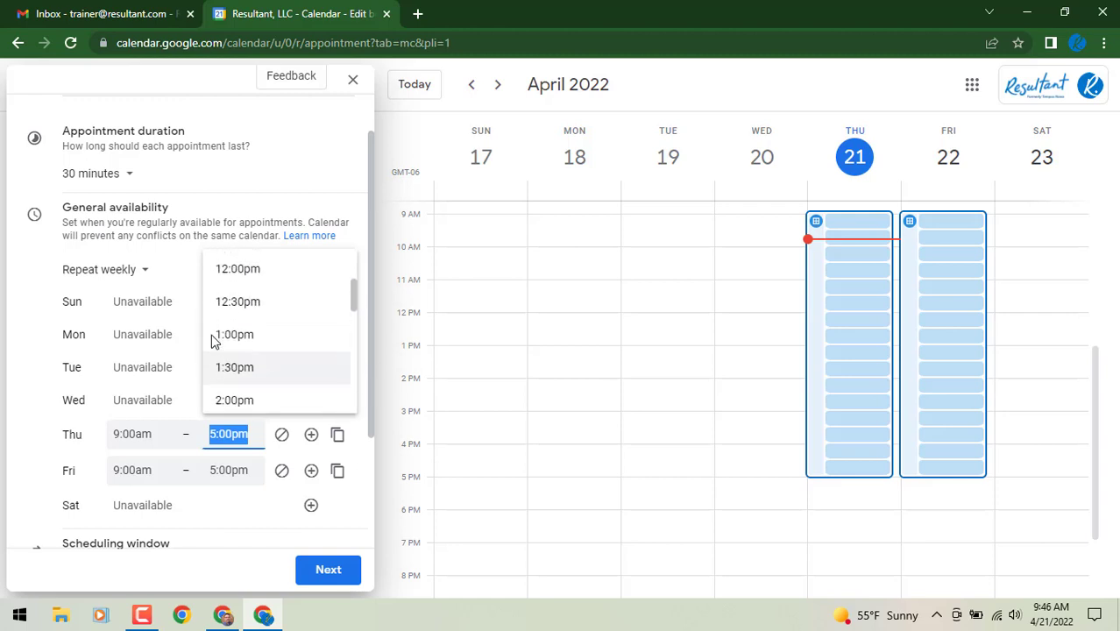
{"action": "scroll", "coordinate": [216, 326], "scroll_direction": "up", "scroll_amount": 1}
{"action": "left_click", "coordinate": [220, 309]}
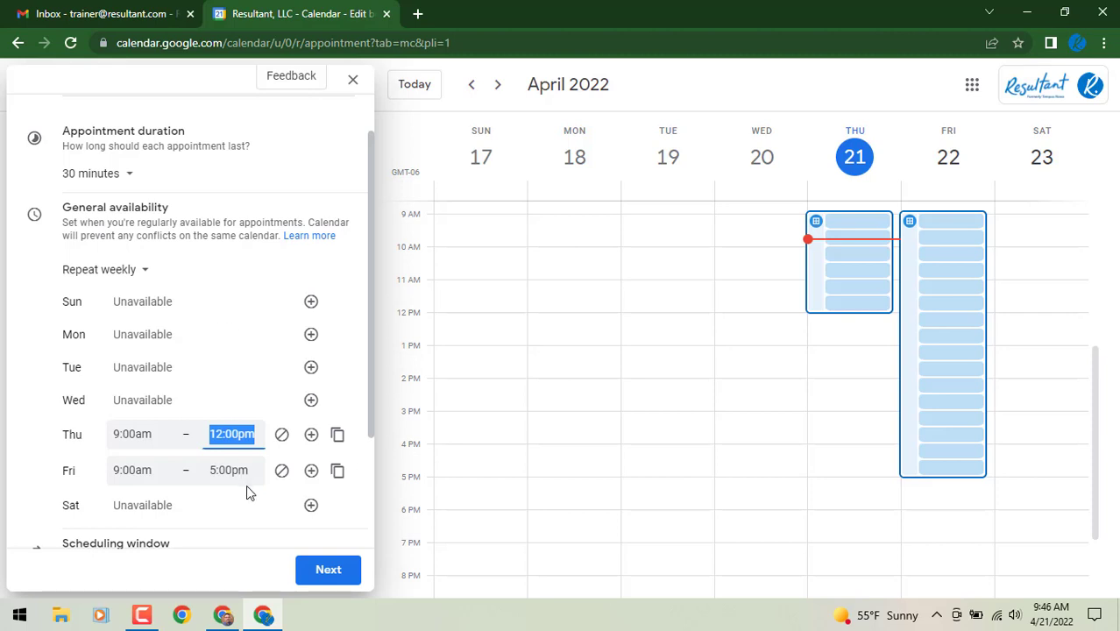
Add a second Friday period and end Friday's morning period at 12:00pm
{"action": "scroll", "coordinate": [246, 487], "scroll_direction": "down", "scroll_amount": 1}
{"action": "scroll", "coordinate": [247, 491], "scroll_direction": "down", "scroll_amount": 1}
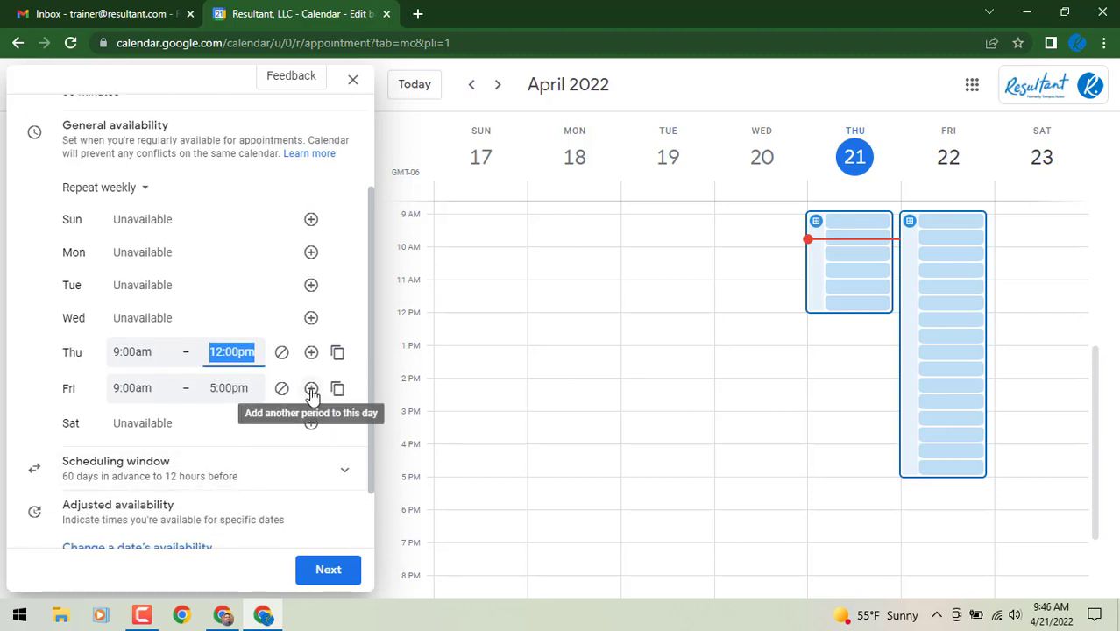
{"action": "left_click", "coordinate": [311, 388]}
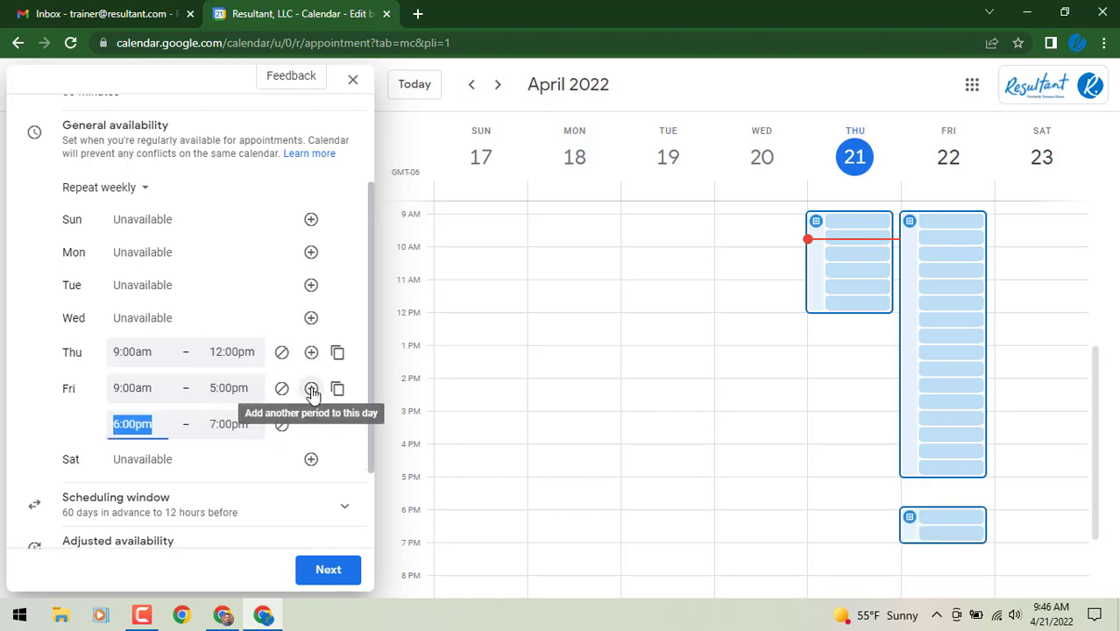
{"action": "left_click", "coordinate": [246, 391]}
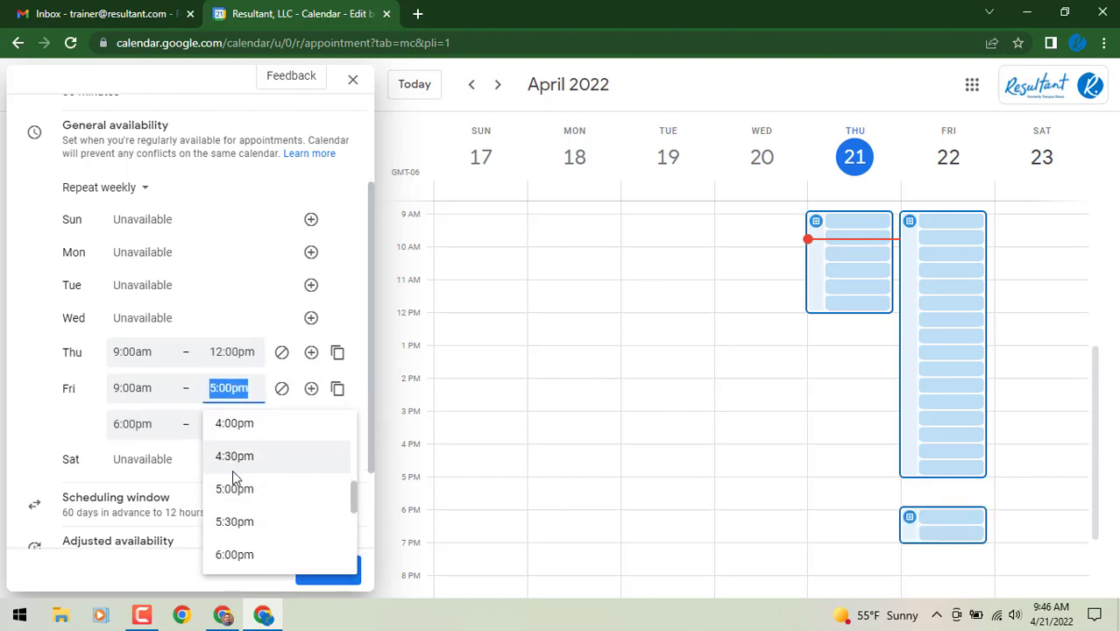
{"action": "scroll", "coordinate": [232, 473], "scroll_direction": "up", "scroll_amount": 1}
{"action": "scroll", "coordinate": [231, 474], "scroll_direction": "up", "scroll_amount": 5}
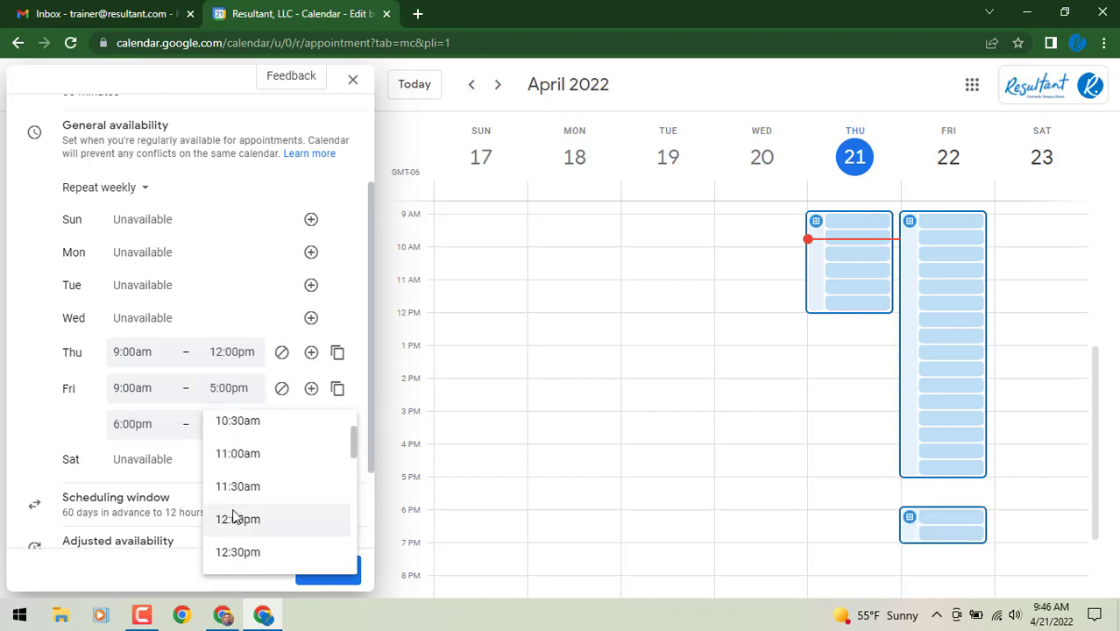
{"action": "left_click", "coordinate": [233, 516]}
Set Friday's second availability period to 1:00pm–4:00pm
{"action": "left_click", "coordinate": [127, 418]}
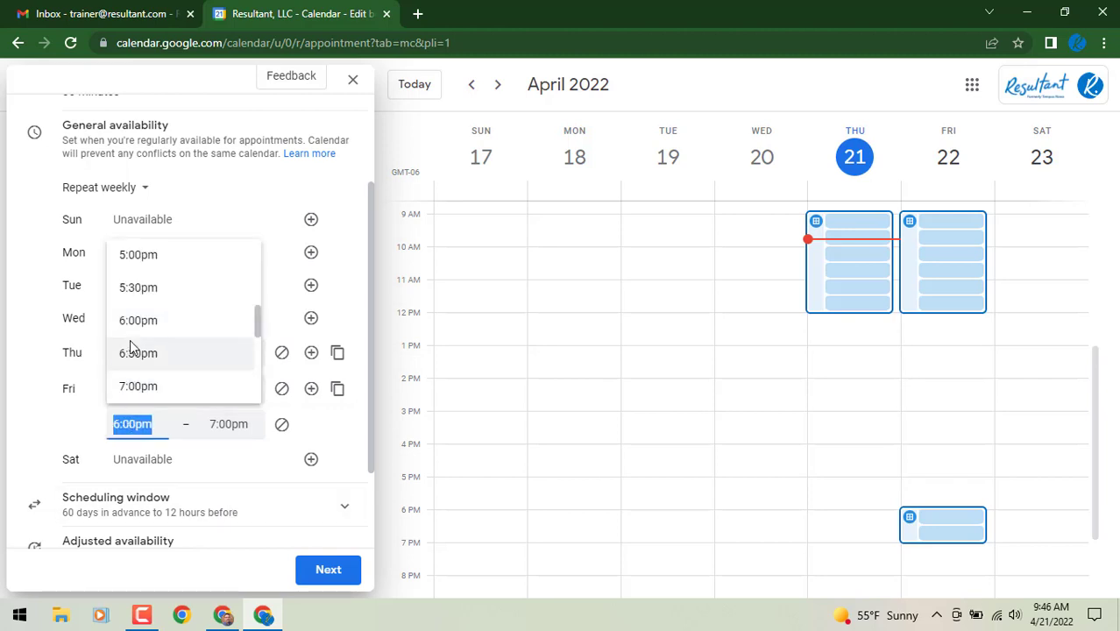
{"action": "scroll", "coordinate": [136, 351], "scroll_direction": "up", "scroll_amount": 2}
{"action": "scroll", "coordinate": [131, 349], "scroll_direction": "up", "scroll_amount": 2}
{"action": "left_click", "coordinate": [150, 268]}
{"action": "left_click", "coordinate": [229, 423]}
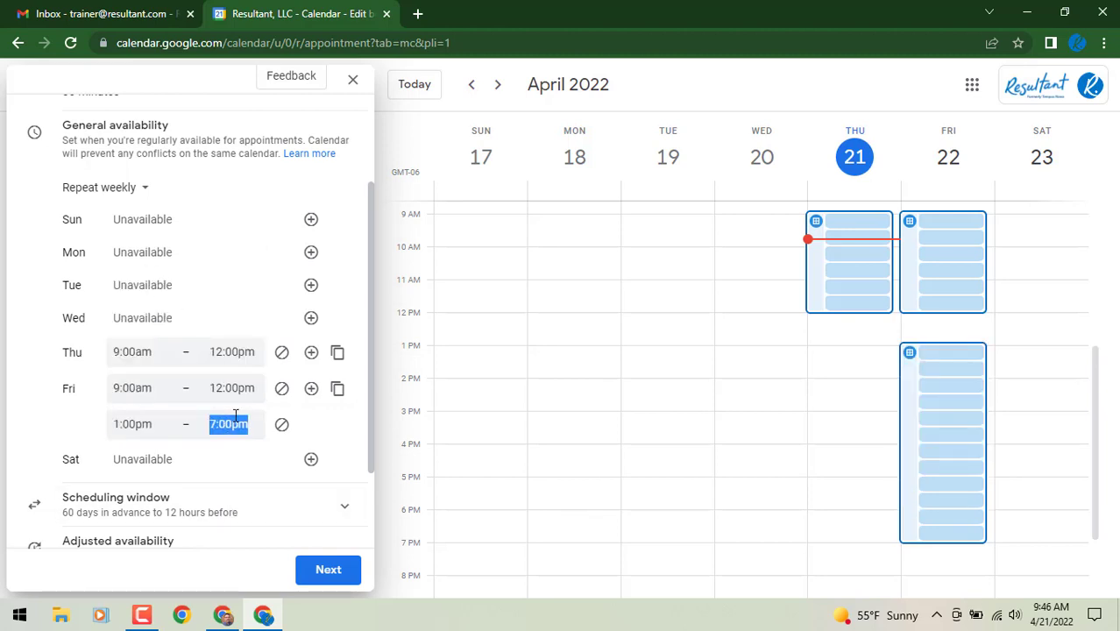
{"action": "scroll", "coordinate": [245, 386], "scroll_direction": "up", "scroll_amount": 3}
{"action": "left_click", "coordinate": [247, 277]}
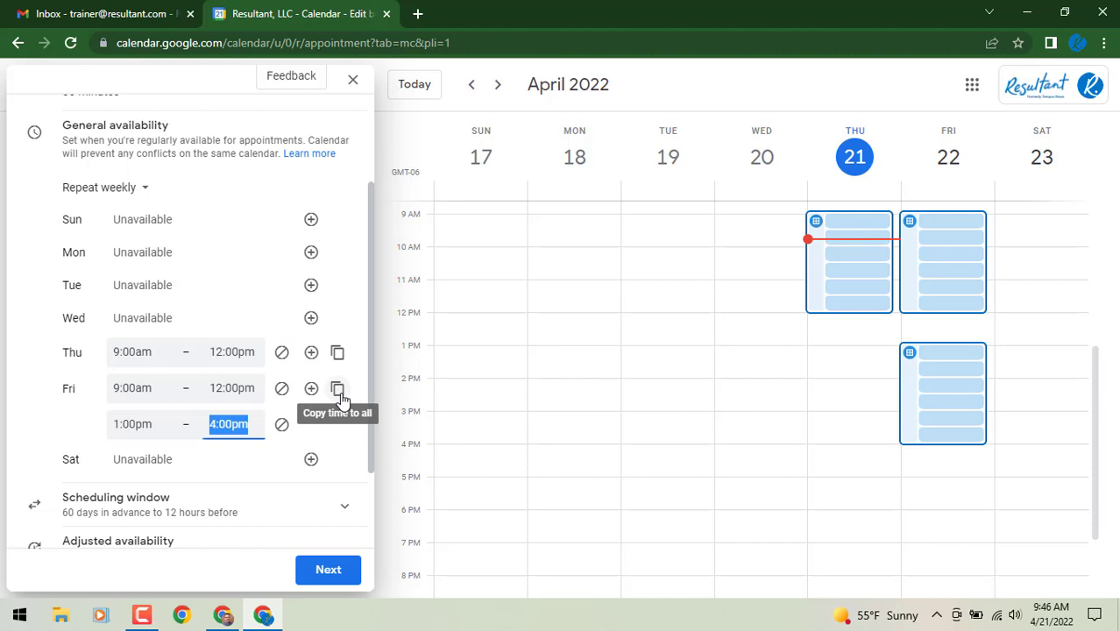
Expand the scheduling window to review the 60-day advance limit and 12-hour minimum notice
{"action": "scroll", "coordinate": [276, 474], "scroll_direction": "down", "scroll_amount": 1}
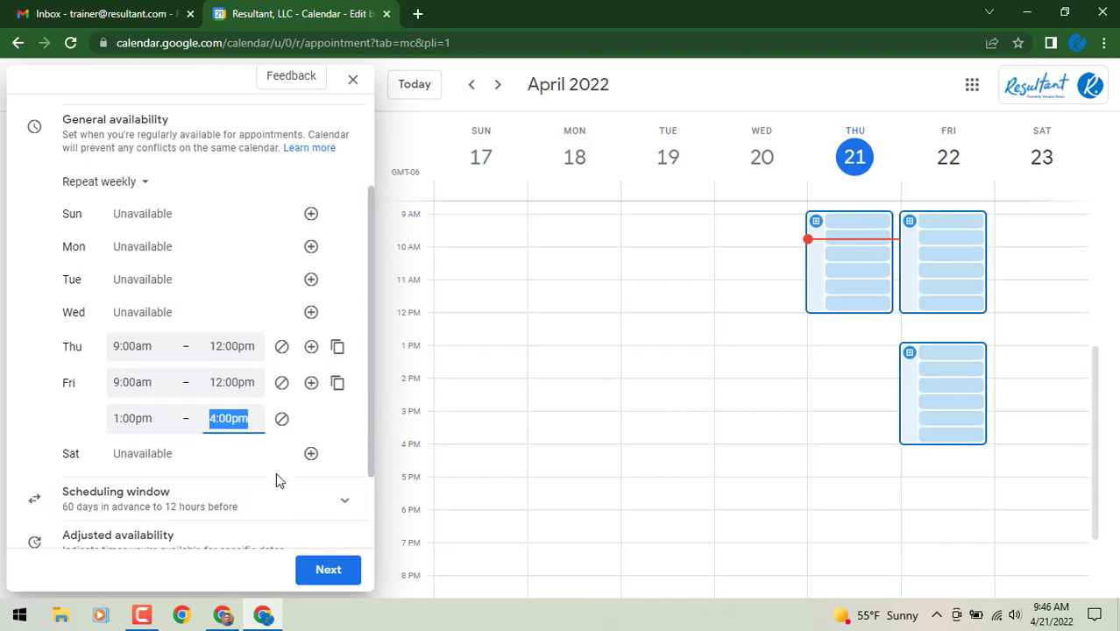
{"action": "scroll", "coordinate": [276, 474], "scroll_direction": "down", "scroll_amount": 2}
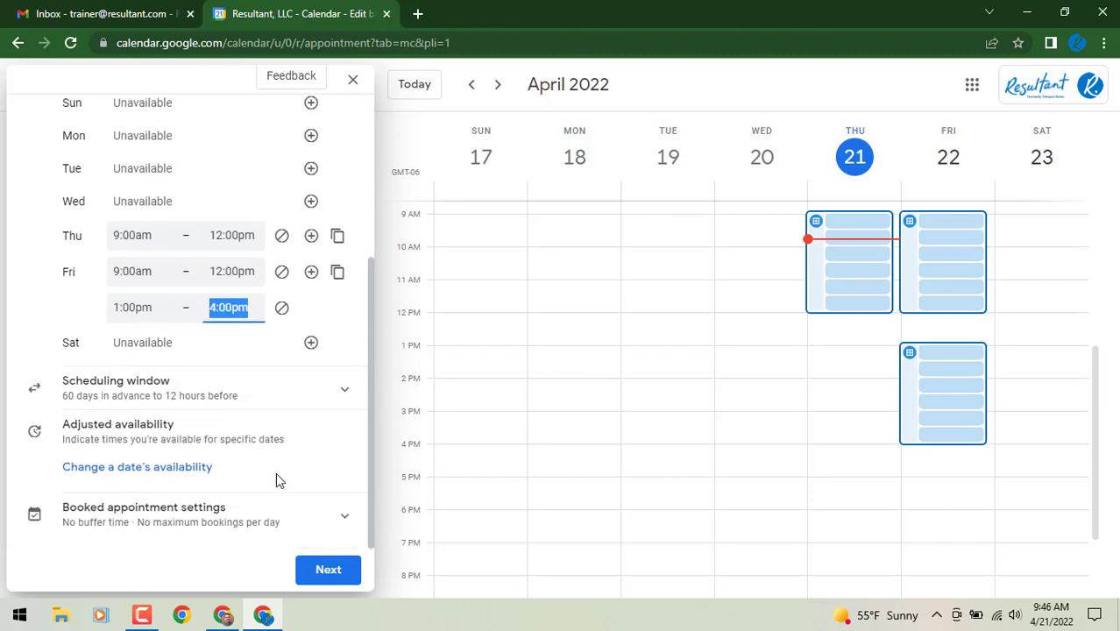
{"action": "left_click", "coordinate": [346, 394]}
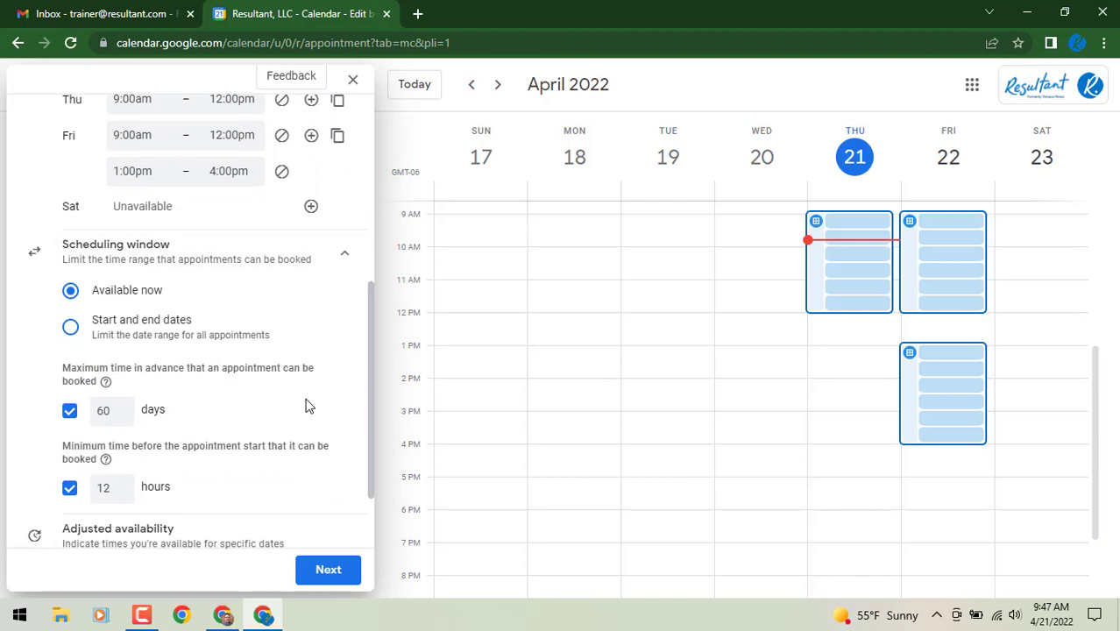
{"action": "scroll", "coordinate": [306, 405], "scroll_direction": "down", "scroll_amount": 1}
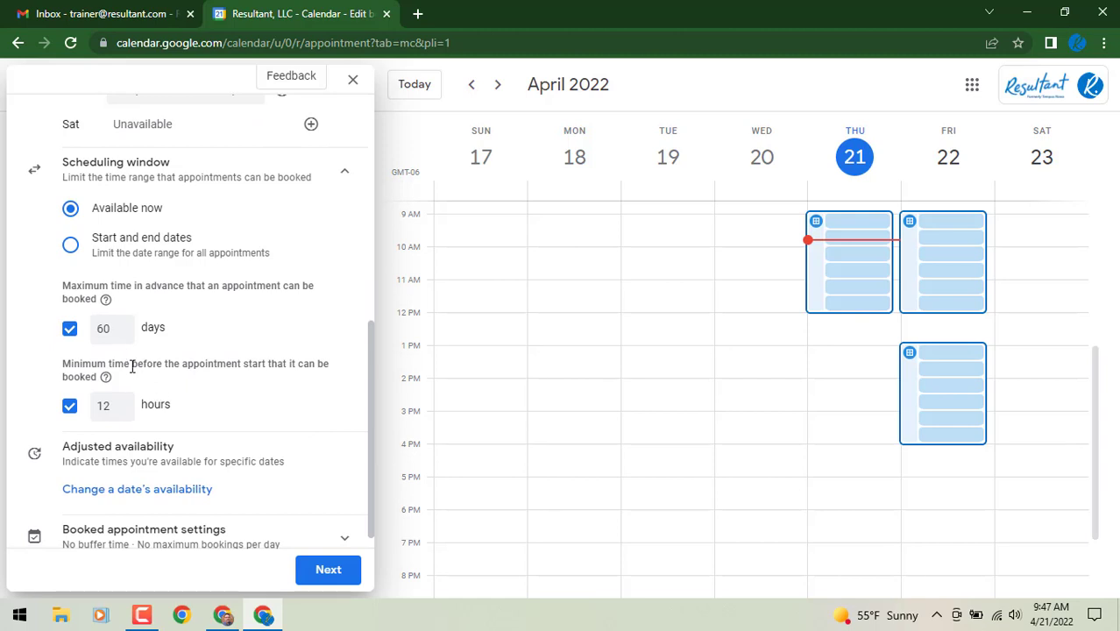
{"action": "scroll", "coordinate": [197, 438], "scroll_direction": "down", "scroll_amount": 1}
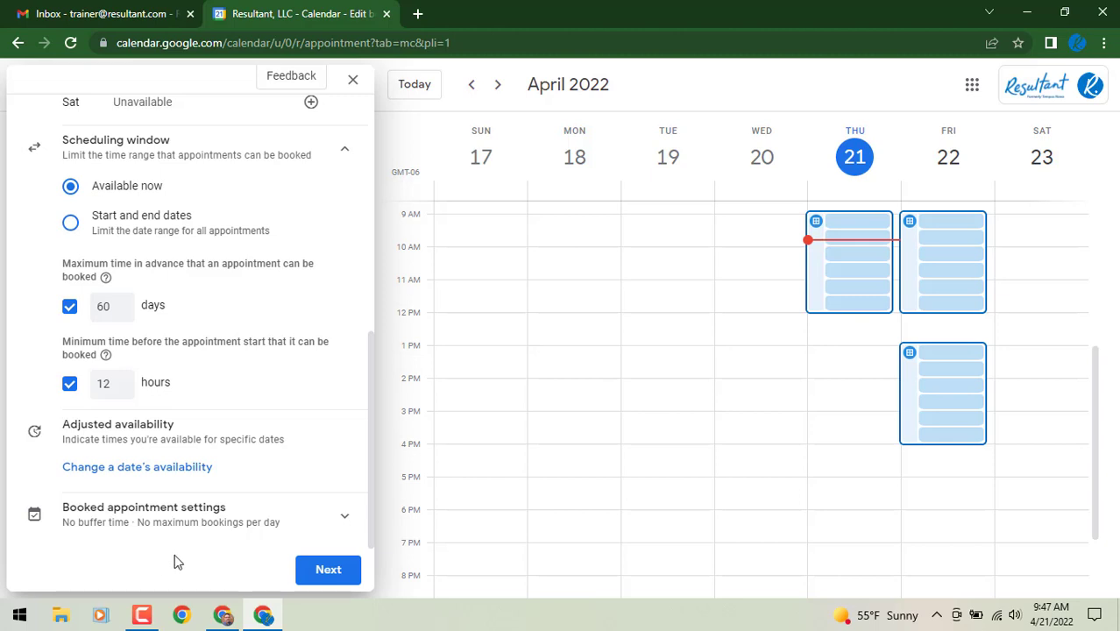
Expand booked appointment settings to confirm buffer time and daily booking limit are off
{"action": "left_click", "coordinate": [342, 517]}
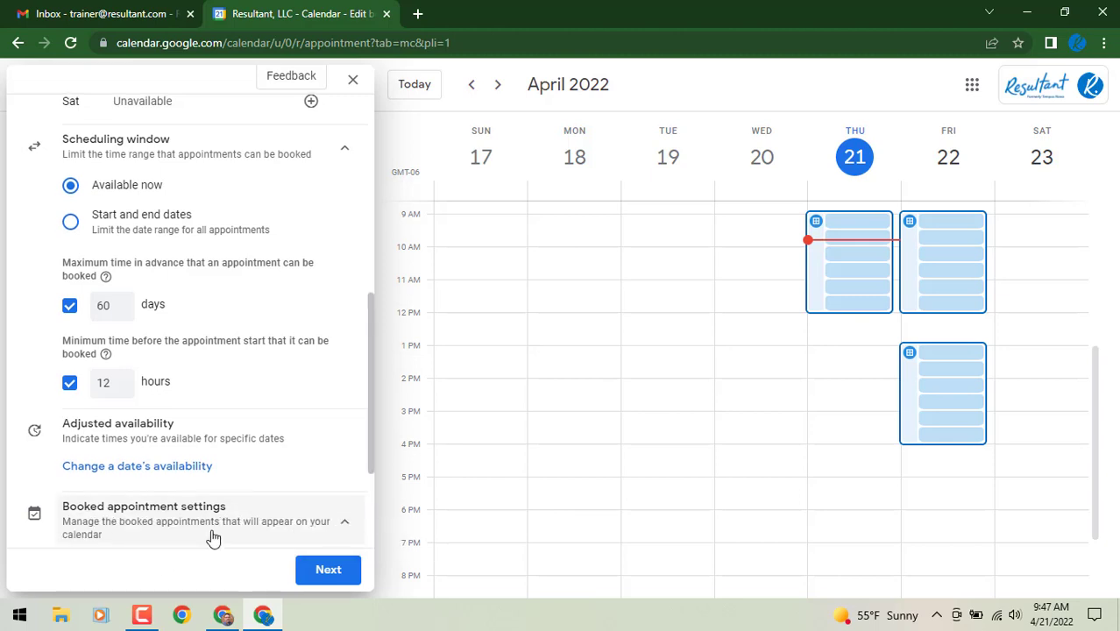
{"action": "scroll", "coordinate": [215, 535], "scroll_direction": "down", "scroll_amount": 2}
{"action": "scroll", "coordinate": [218, 531], "scroll_direction": "down", "scroll_amount": 1}
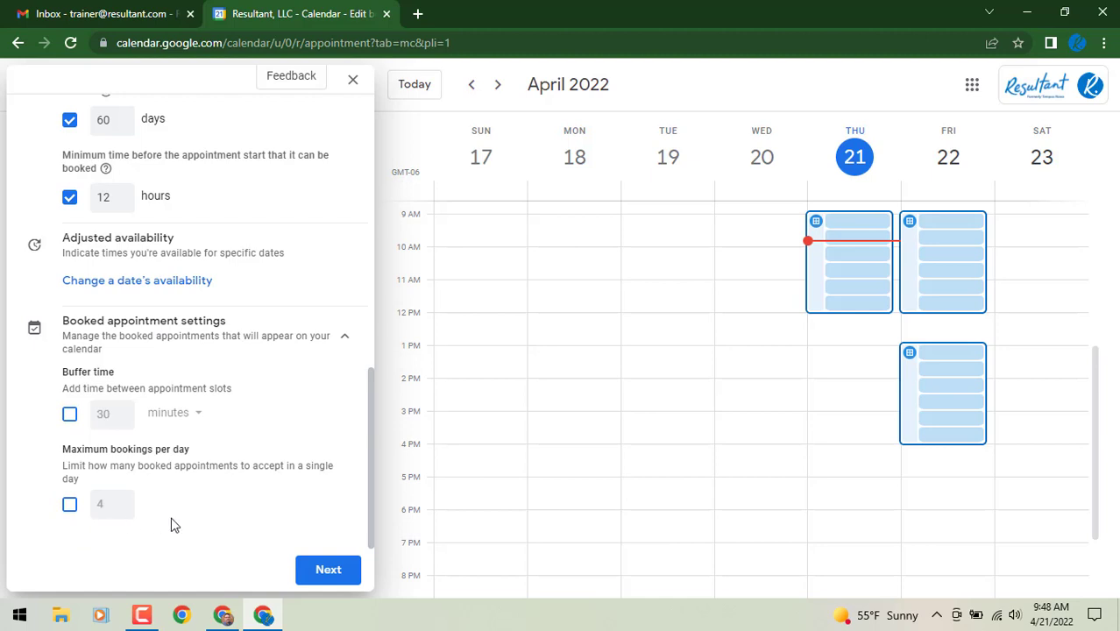
Continue to booking page settings, expand photo and name, and view location choices
{"action": "left_click", "coordinate": [322, 568]}
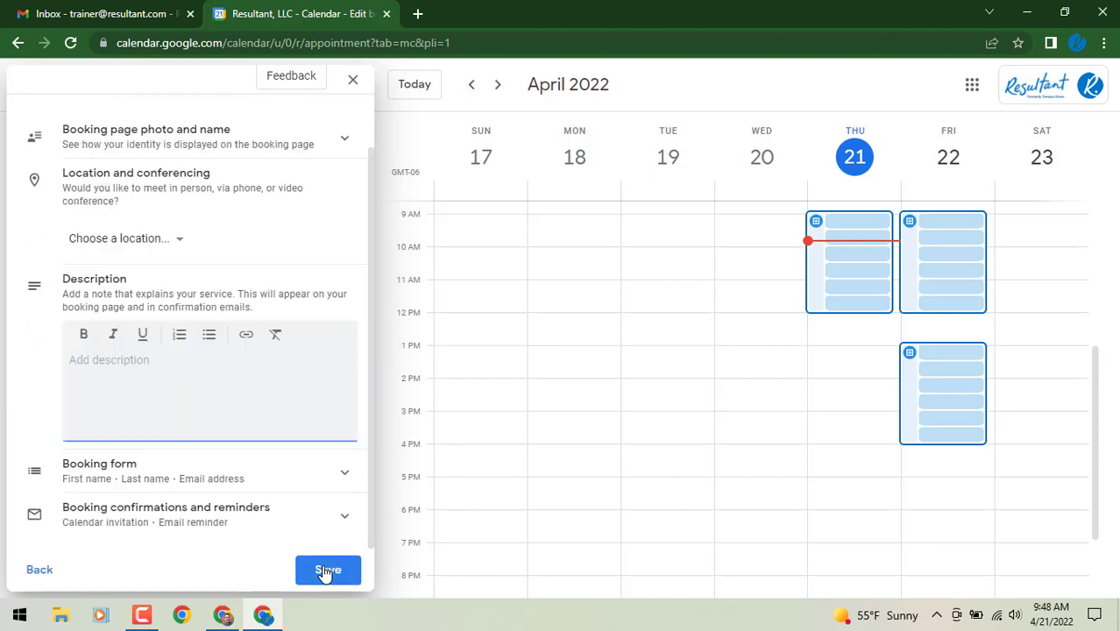
{"action": "scroll", "coordinate": [247, 329], "scroll_direction": "up", "scroll_amount": 1}
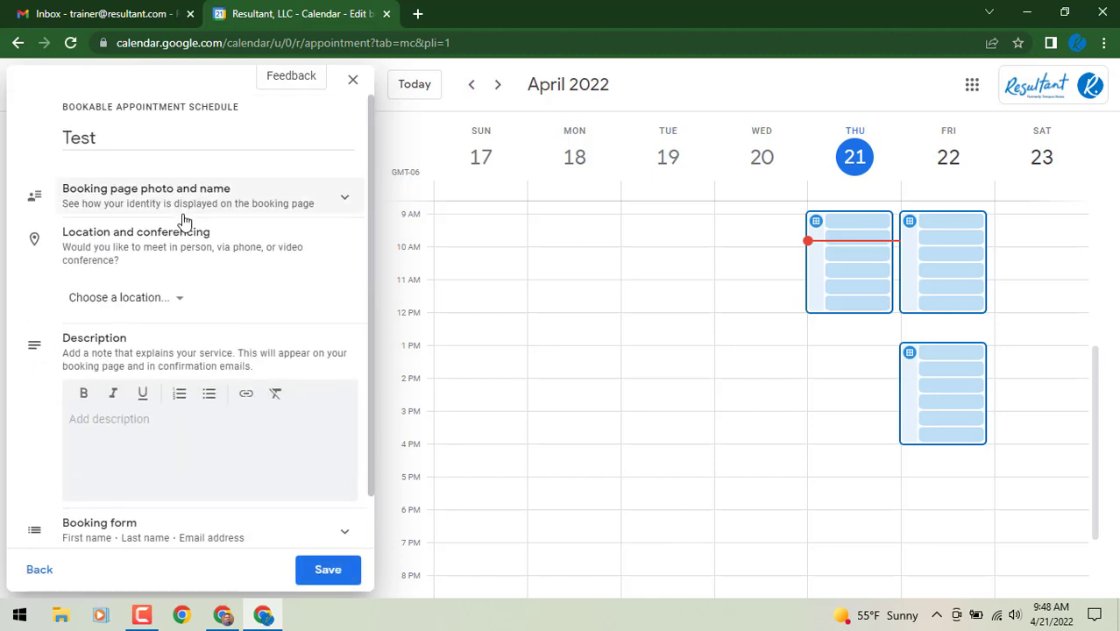
{"action": "left_click", "coordinate": [315, 194]}
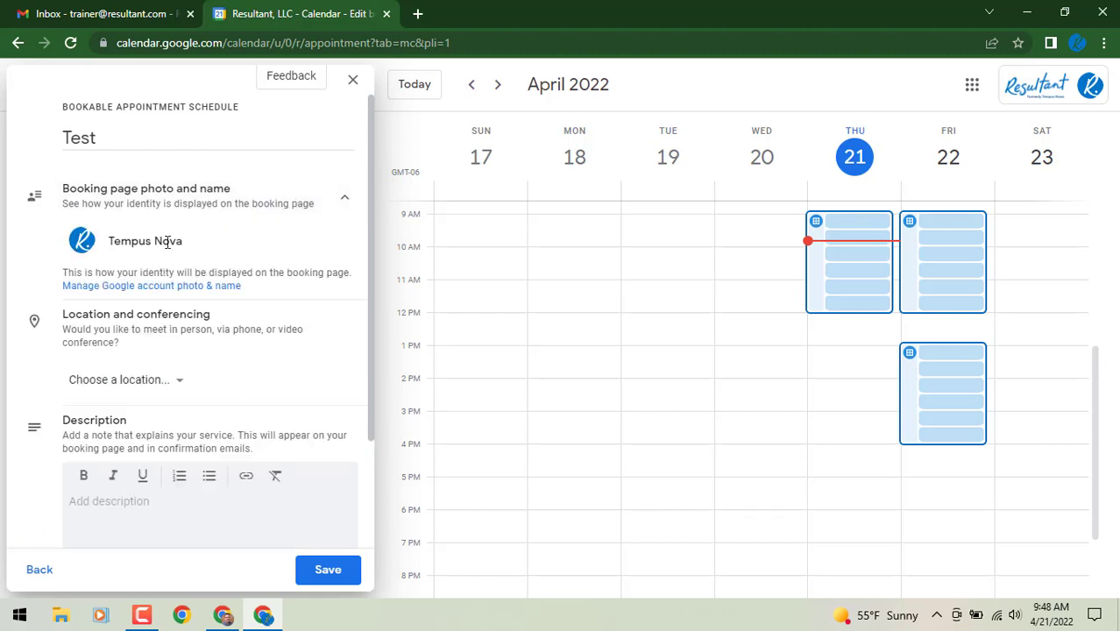
{"action": "left_click_drag", "start_coordinate": [183, 242], "coordinate": [104, 248]}
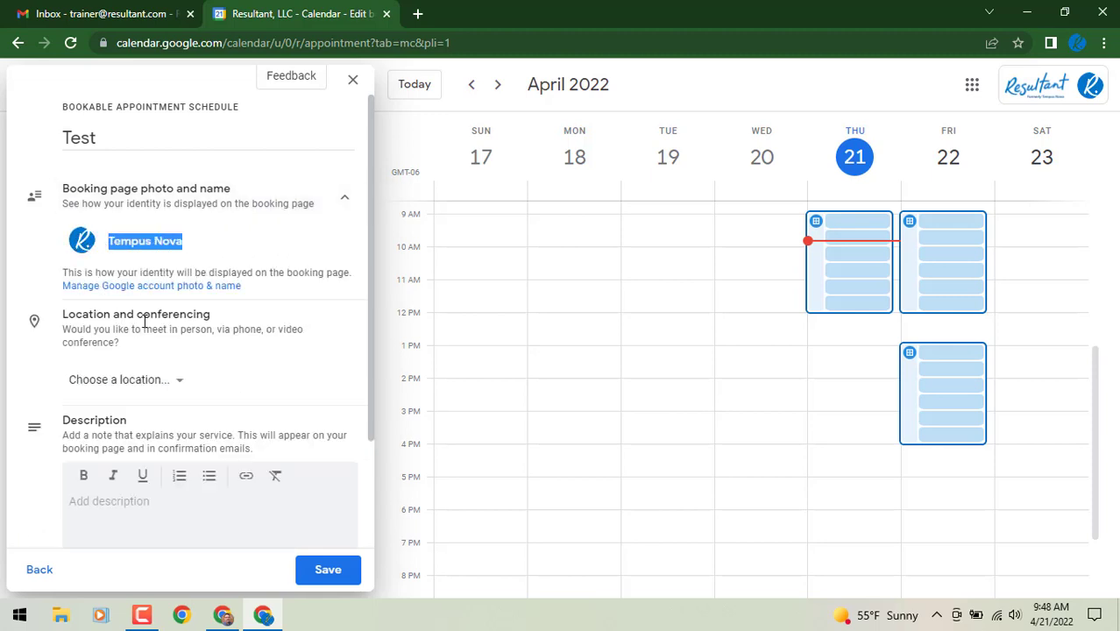
{"action": "scroll", "coordinate": [145, 326], "scroll_direction": "down", "scroll_amount": 1}
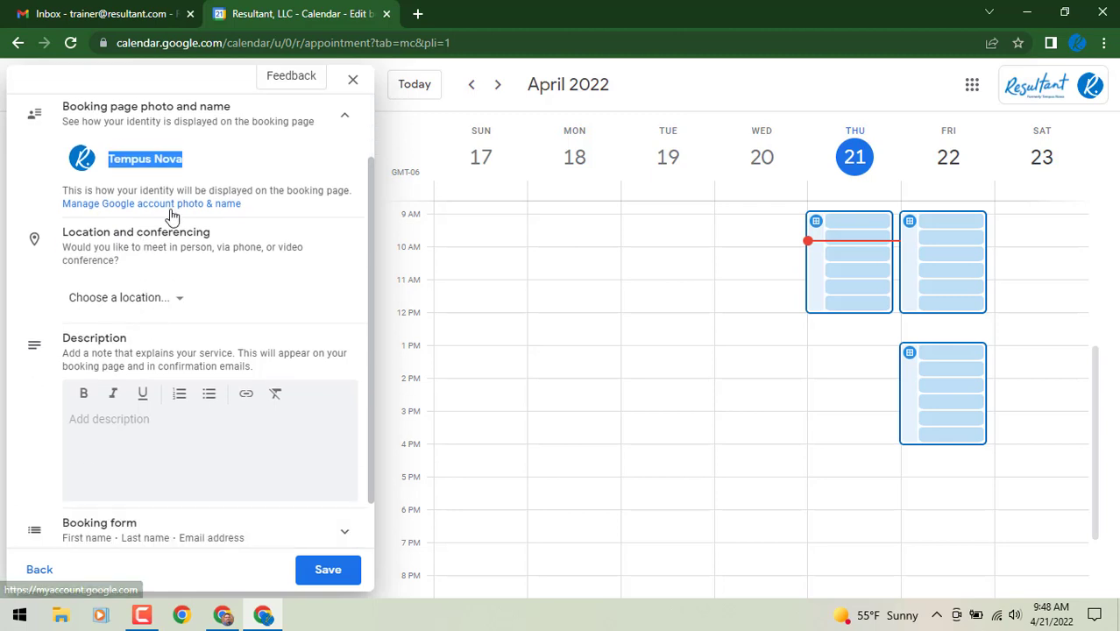
{"action": "scroll", "coordinate": [171, 264], "scroll_direction": "down", "scroll_amount": 1}
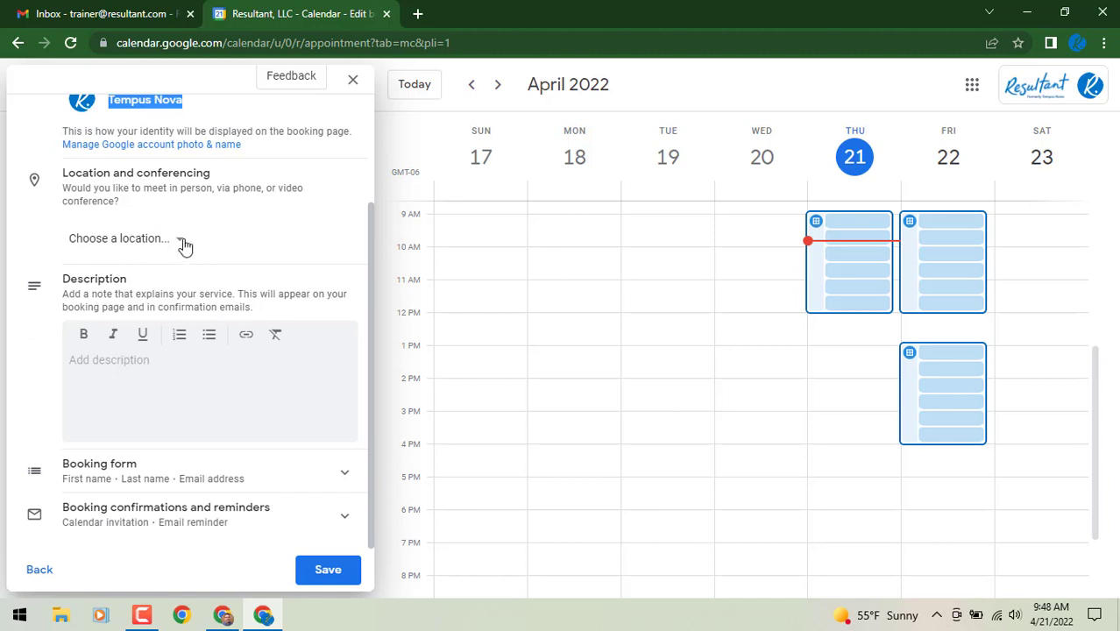
{"action": "left_click", "coordinate": [184, 245]}
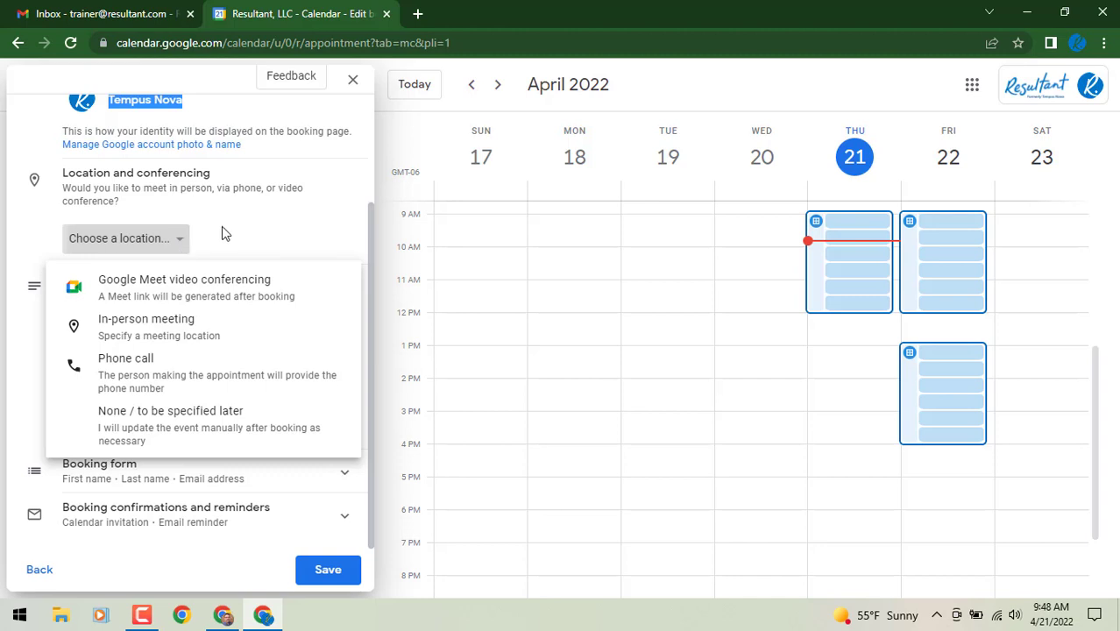
Leave the location unset and put the cursor in the empty Description box
{"action": "left_click", "coordinate": [225, 230]}
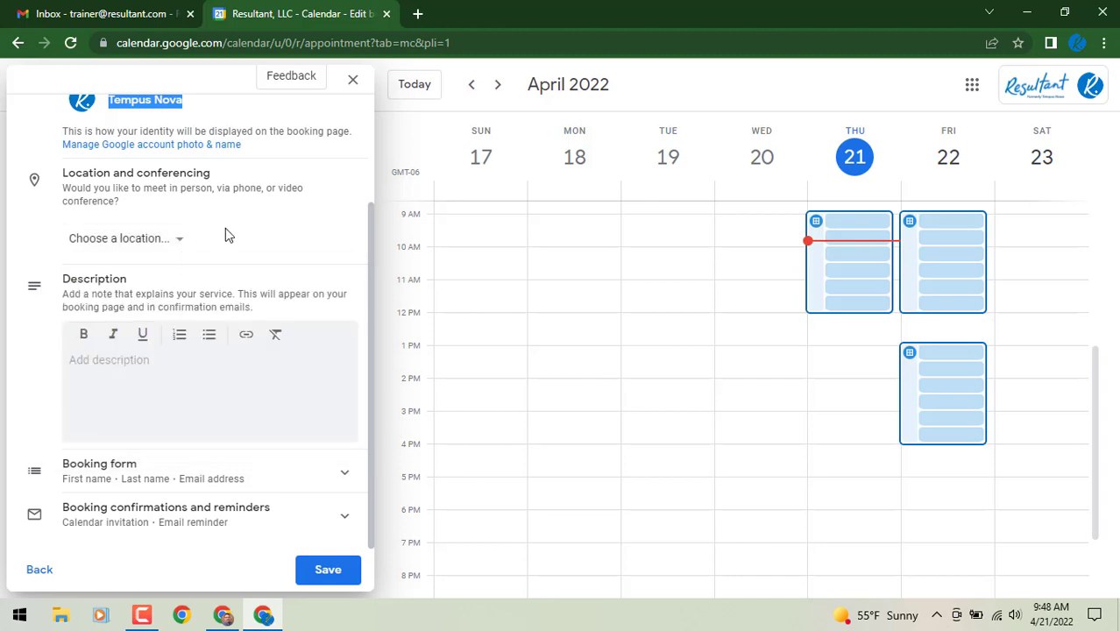
{"action": "left_click", "coordinate": [118, 395]}
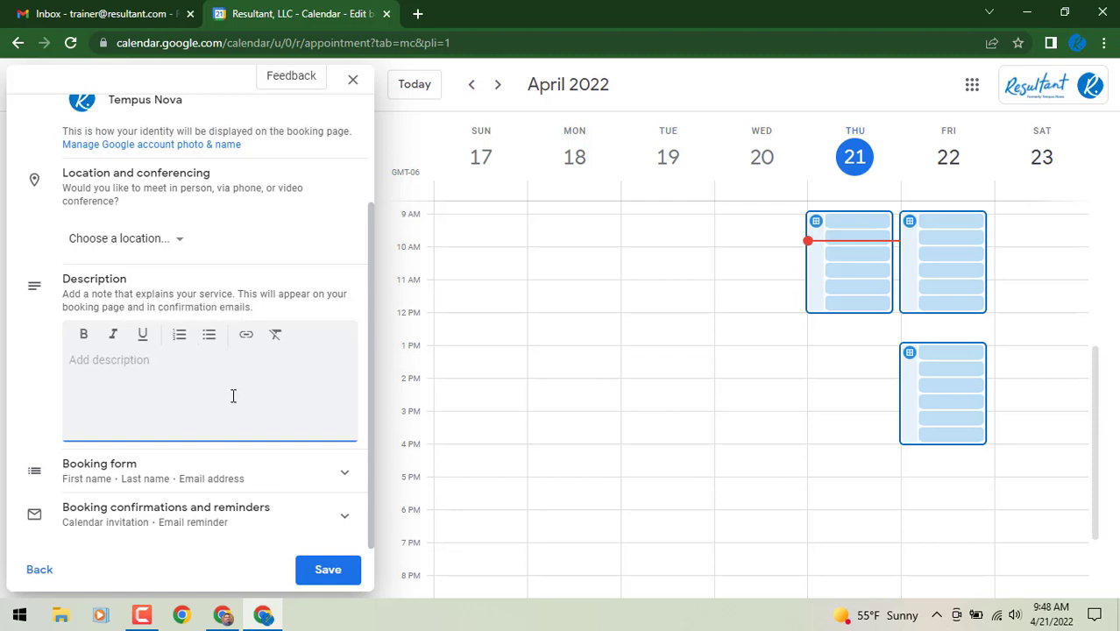
Review the name/email booking form and 1-day email reminder, then save Test
{"action": "left_click", "coordinate": [301, 479]}
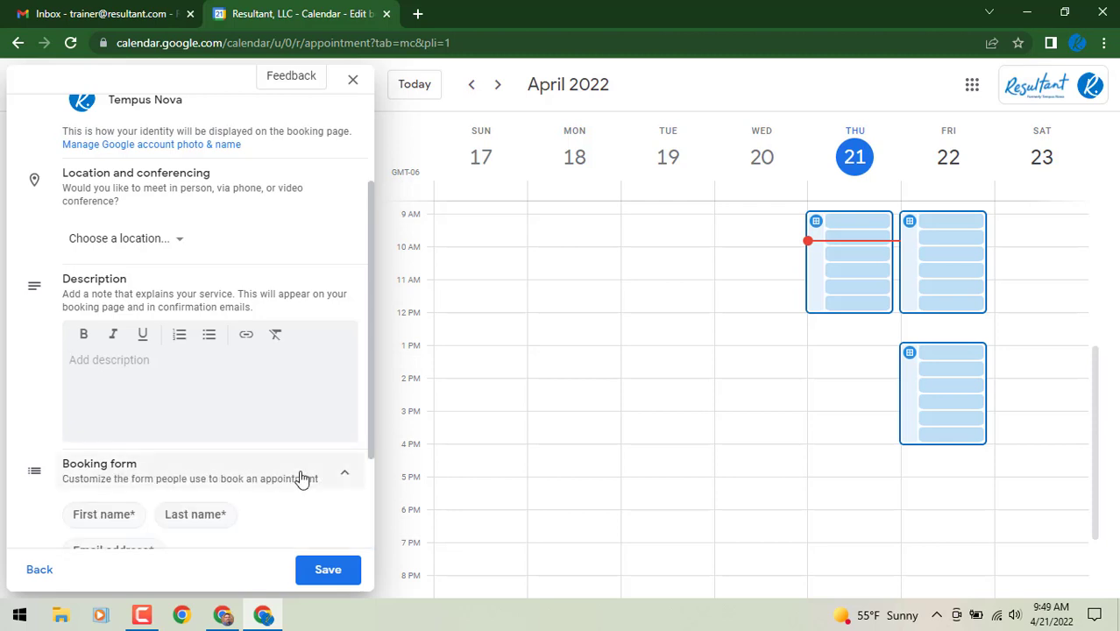
{"action": "scroll", "coordinate": [299, 479], "scroll_direction": "down", "scroll_amount": 1}
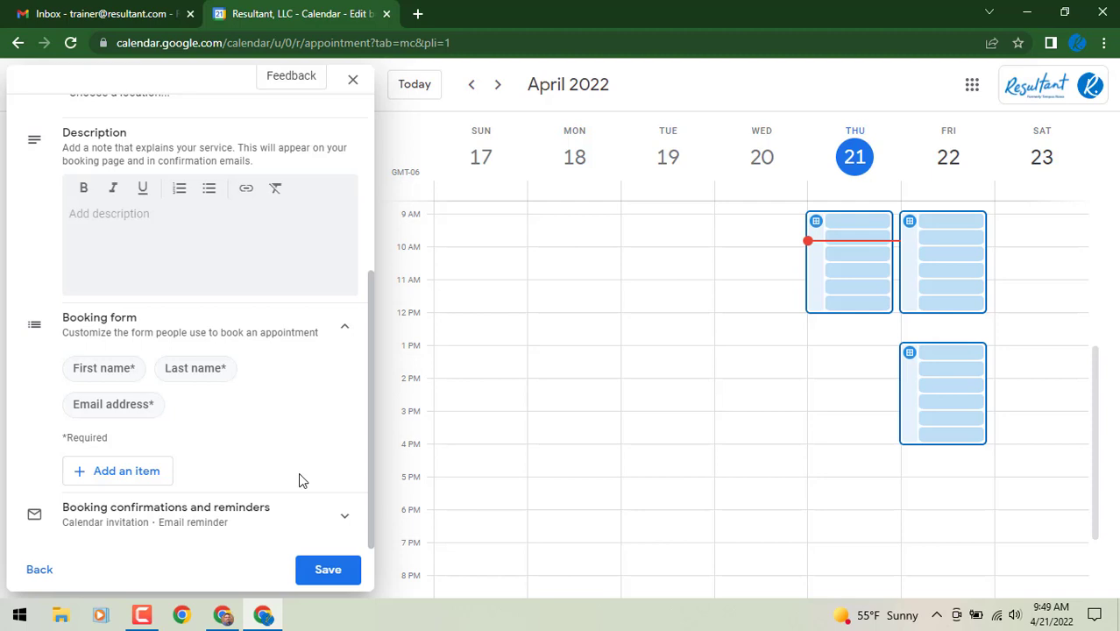
{"action": "left_click", "coordinate": [301, 526]}
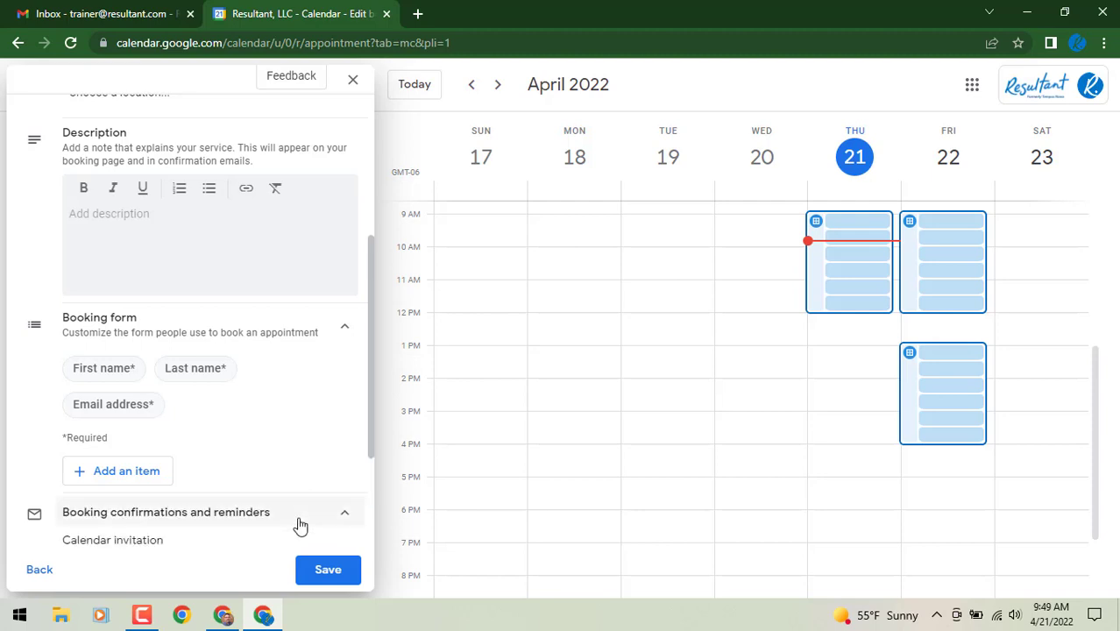
{"action": "scroll", "coordinate": [301, 526], "scroll_direction": "down", "scroll_amount": 3}
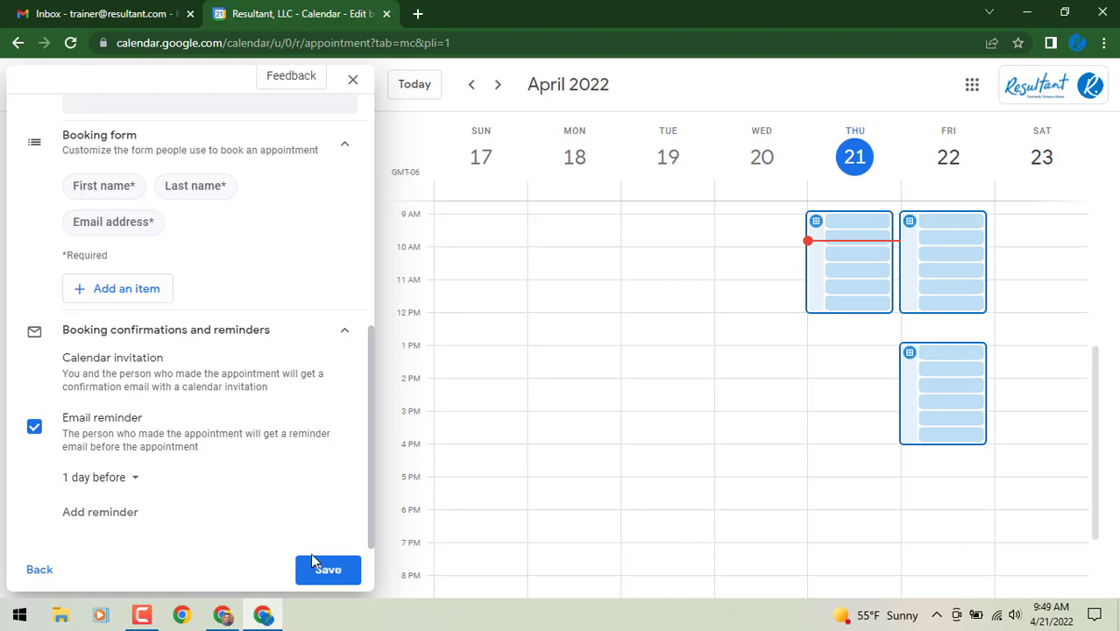
{"action": "left_click", "coordinate": [325, 571]}
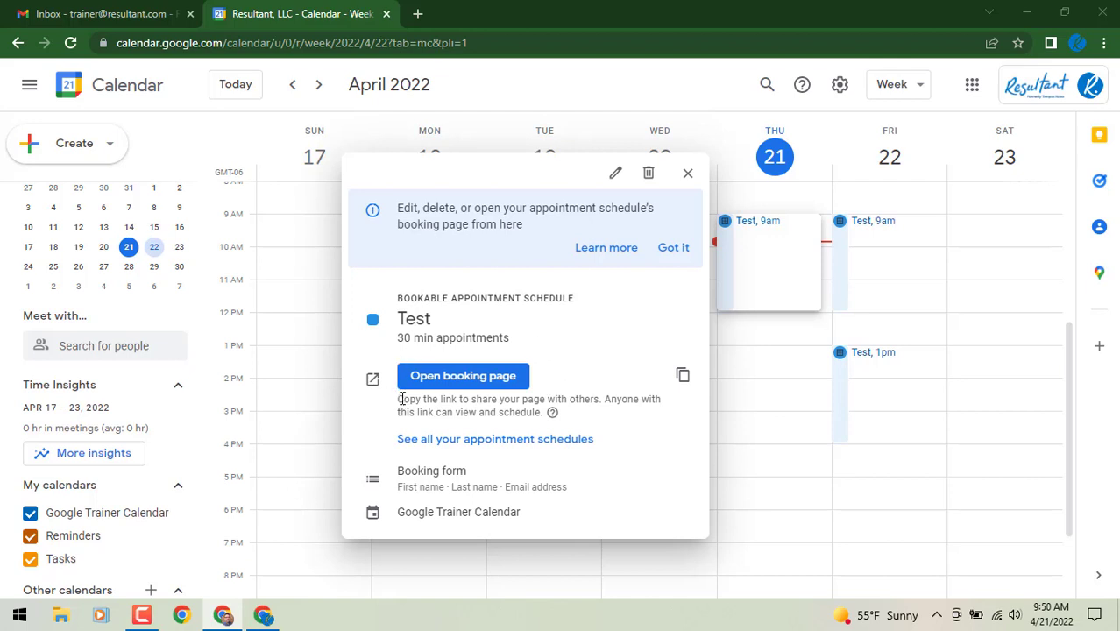
Copy the Test schedule's booking page link
{"action": "left_click", "coordinate": [682, 380]}
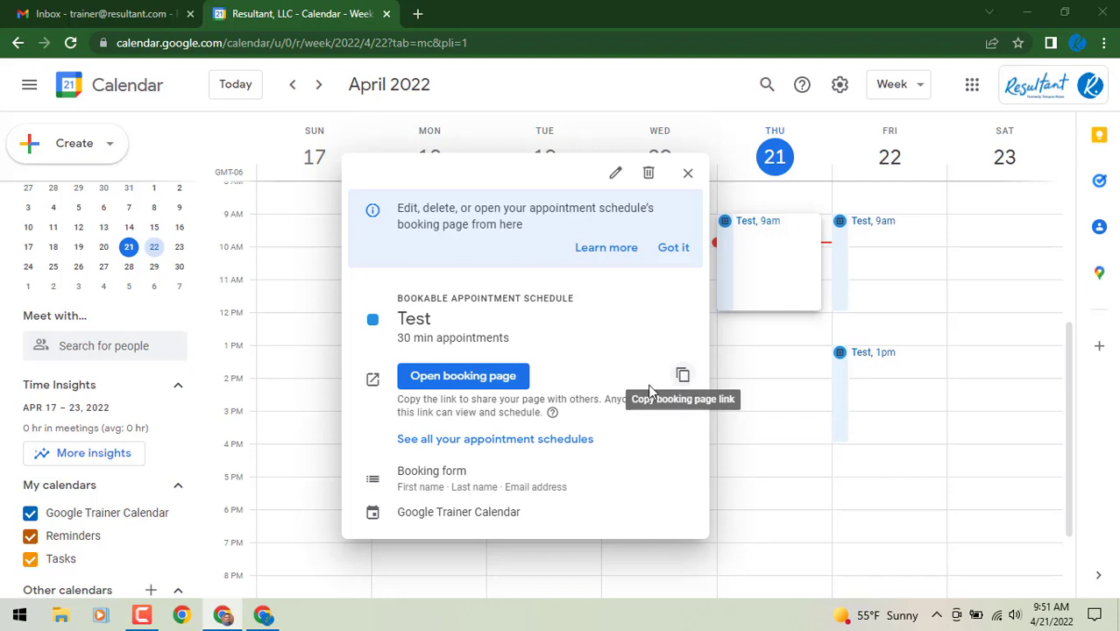
Open the booking page, try the Friday 10:30am slot, inspect prefilled details, then cancel
{"action": "left_click", "coordinate": [468, 386]}
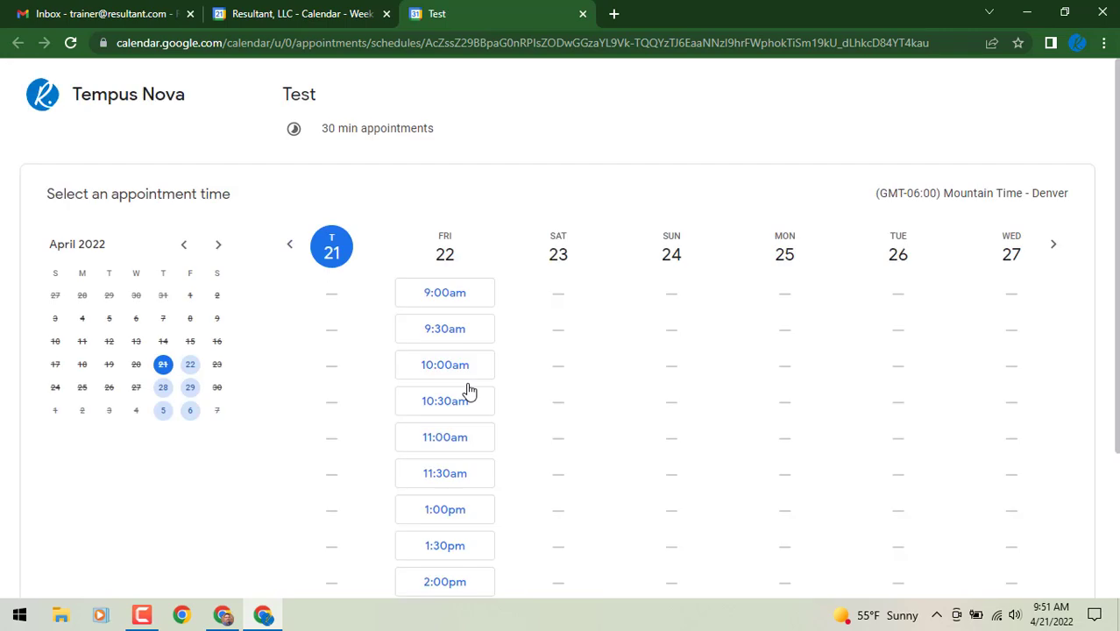
{"action": "scroll", "coordinate": [458, 359], "scroll_direction": "down", "scroll_amount": 3}
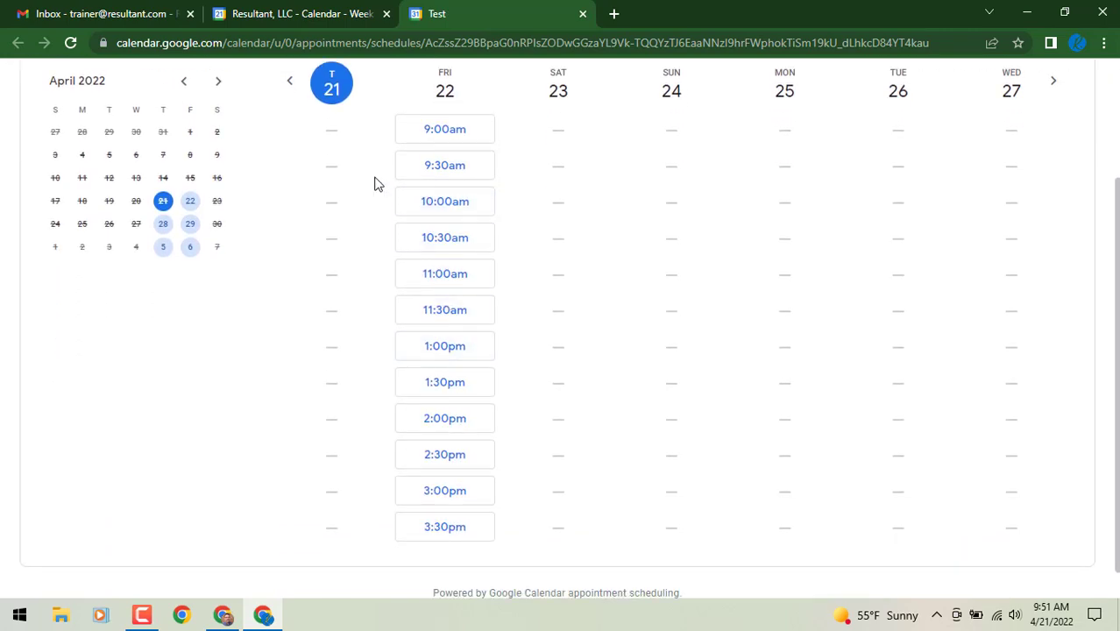
{"action": "left_click", "coordinate": [465, 255]}
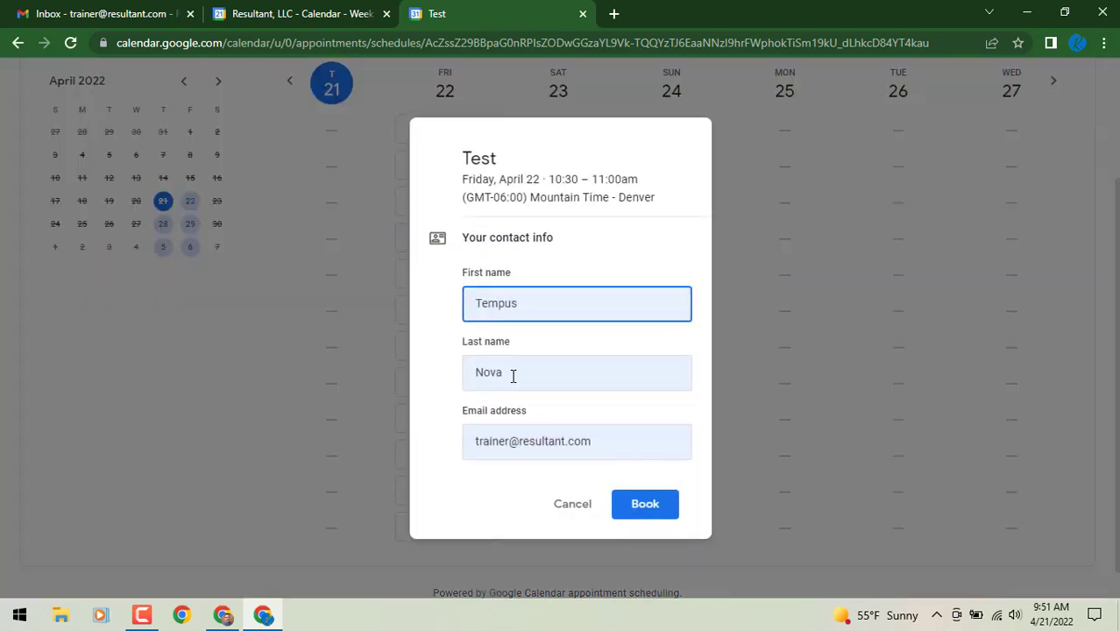
{"action": "left_click_drag", "start_coordinate": [517, 302], "coordinate": [473, 303]}
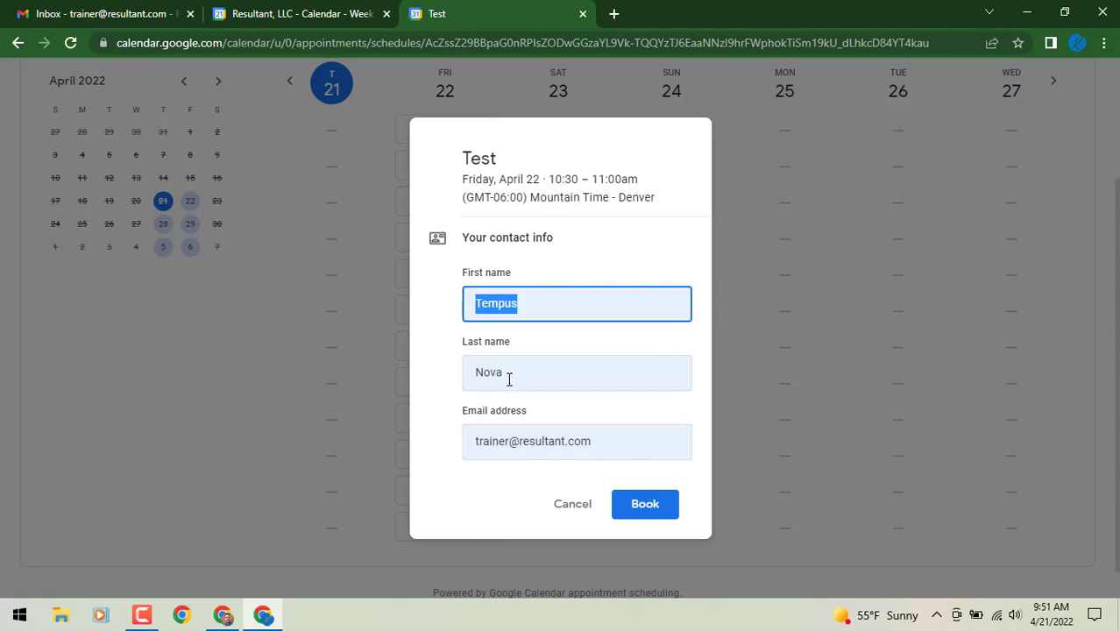
{"action": "left_click_drag", "start_coordinate": [508, 378], "coordinate": [466, 375]}
{"action": "left_click_drag", "start_coordinate": [591, 441], "coordinate": [487, 460]}
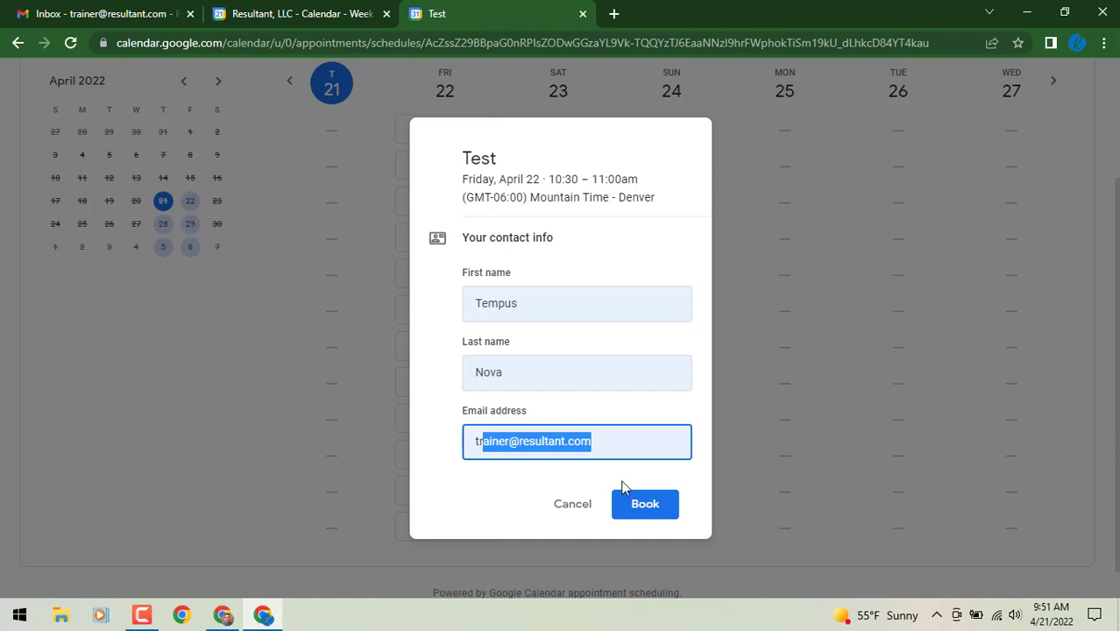
{"action": "left_click", "coordinate": [581, 510]}
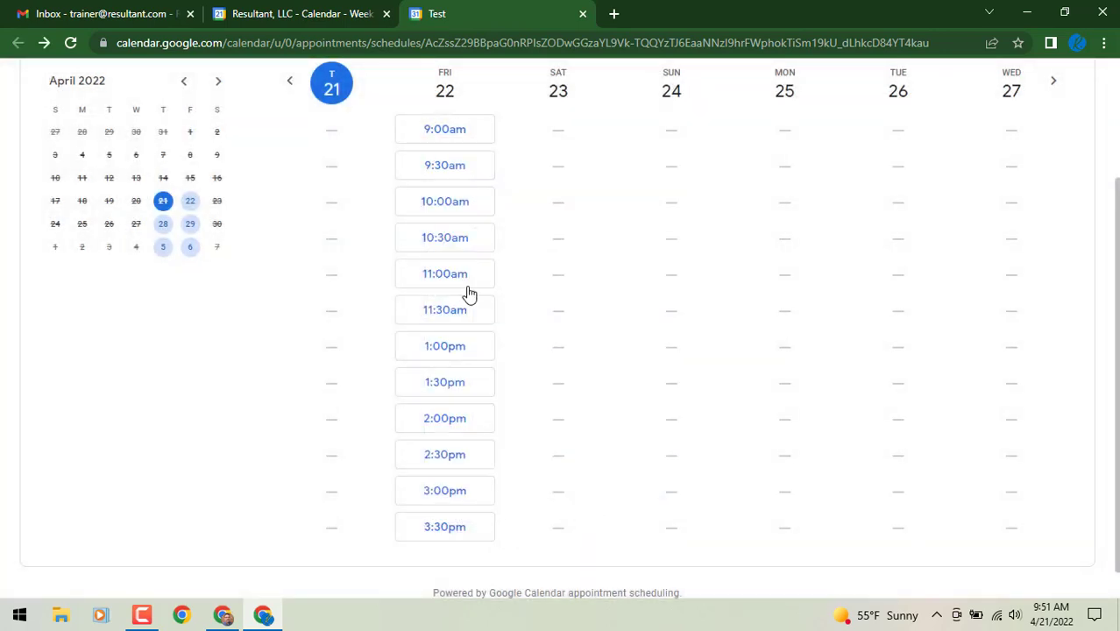
Book the Friday 11:00am slot under the guest's first and last name and close the confirmation
{"action": "left_click", "coordinate": [465, 282]}
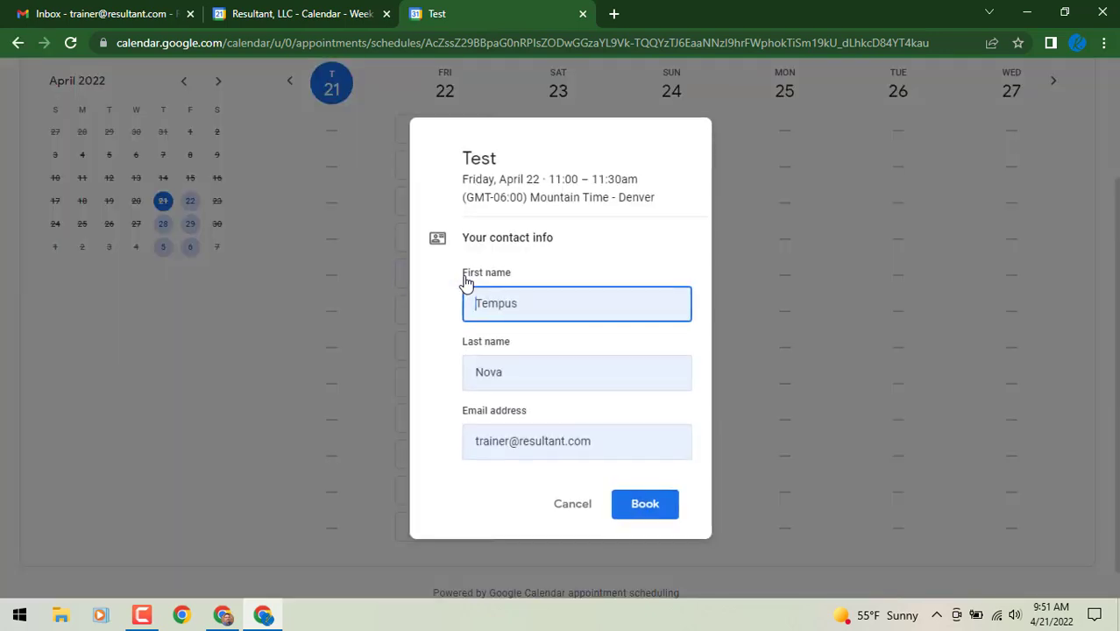
{"action": "left_click_drag", "start_coordinate": [532, 312], "coordinate": [427, 309]}
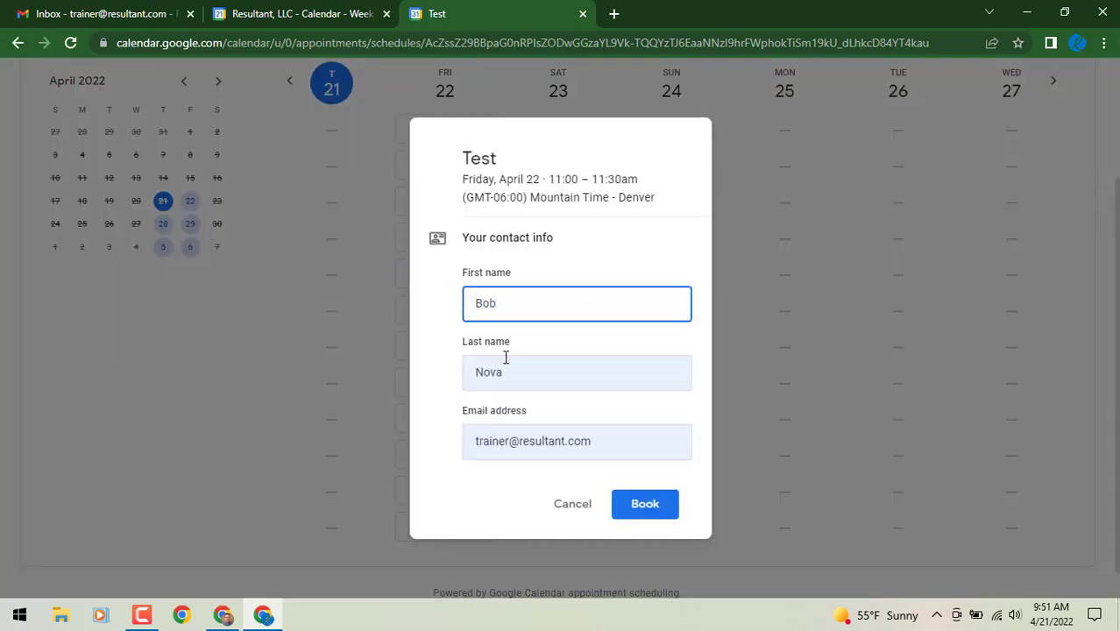
{"action": "key", "text": "Tab"}
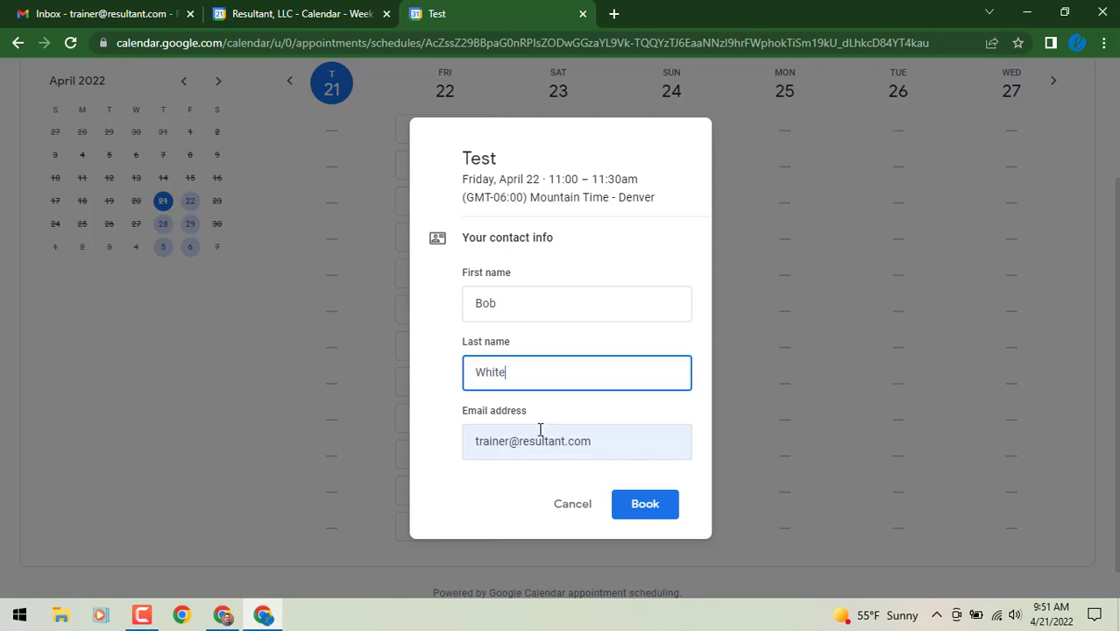
{"action": "left_click", "coordinate": [641, 501]}
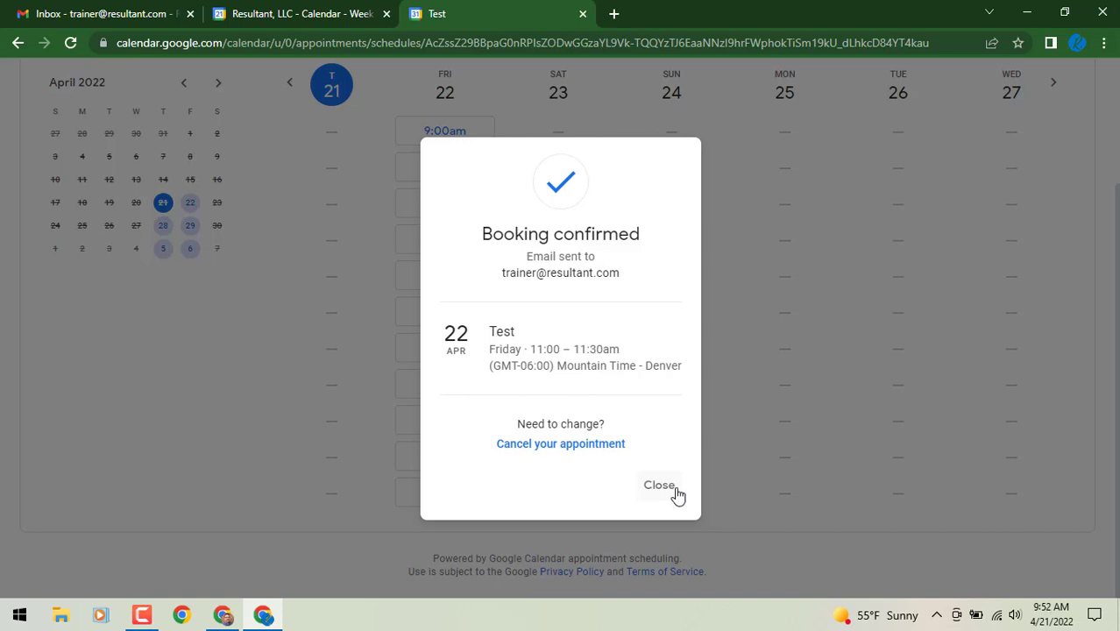
{"action": "left_click", "coordinate": [676, 493]}
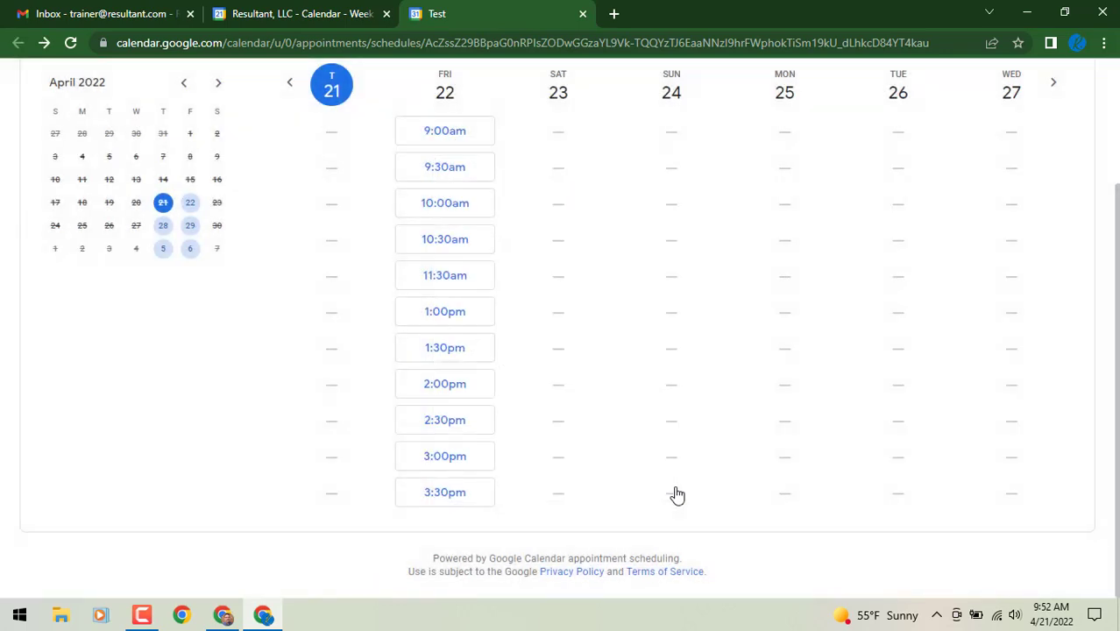
Back in the week view, open the booked Friday 11:00–11:30am Test appointment to see who booked it
{"action": "left_click", "coordinate": [340, 16]}
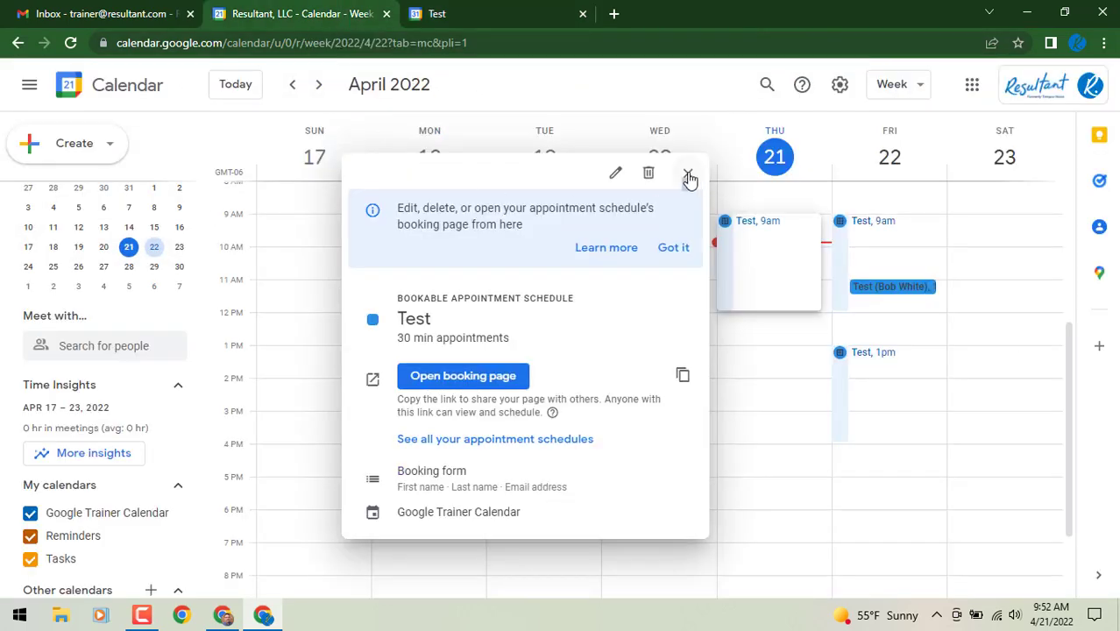
{"action": "left_click", "coordinate": [688, 176]}
{"action": "scroll", "coordinate": [990, 263], "scroll_direction": "up", "scroll_amount": 1}
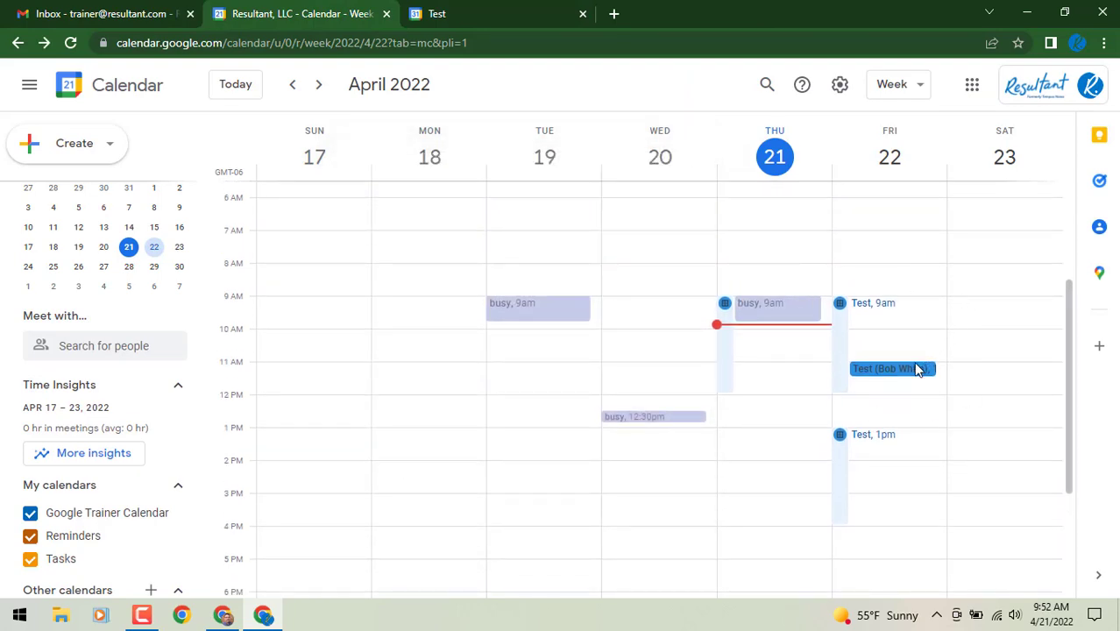
{"action": "left_click", "coordinate": [909, 371]}
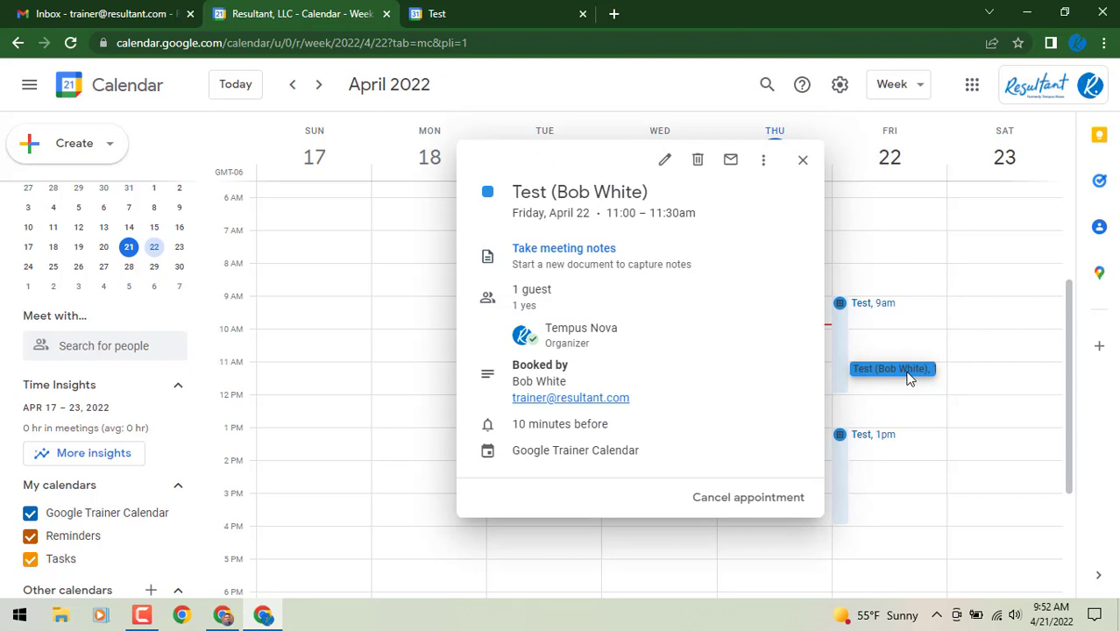